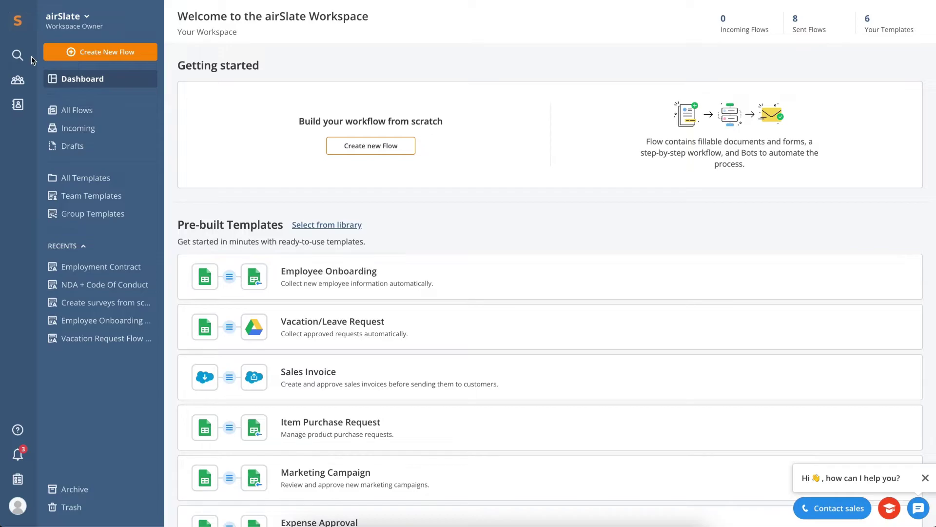
Step: Search the workspace for 'Em' and show the matching flows
left_click(18, 55)
type("Employee")
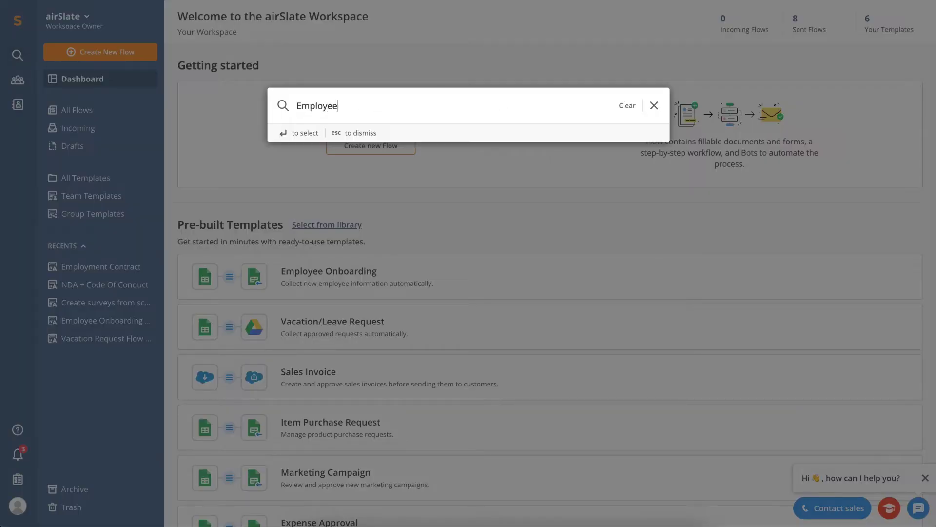
key("Return")
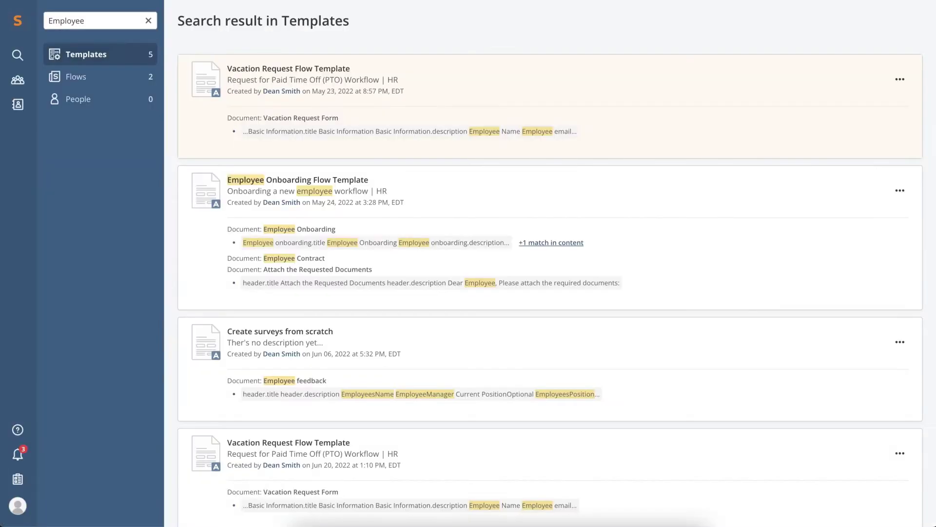
left_click(142, 81)
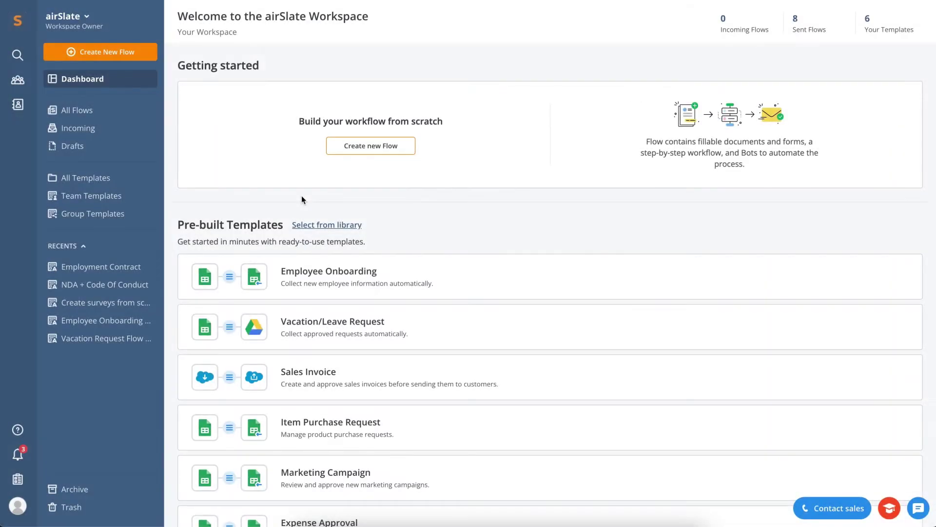
Step: Change the Auditor teammate's role to Supervisor and bring up their actions menu for group assignment
left_click(22, 86)
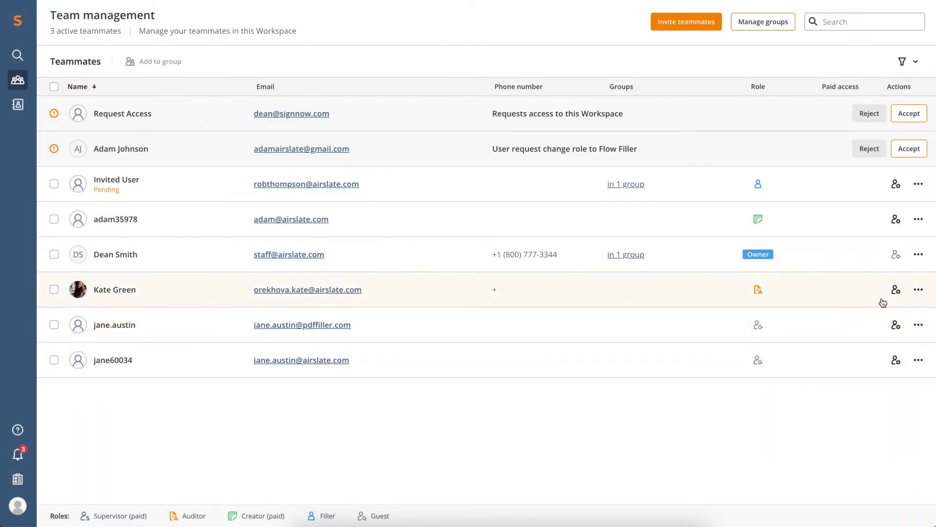
left_click(896, 291)
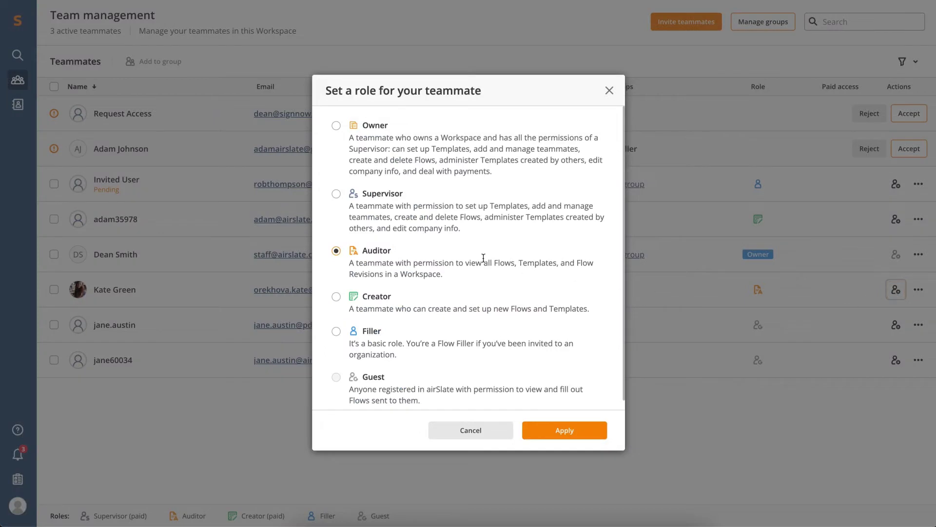
left_click(336, 193)
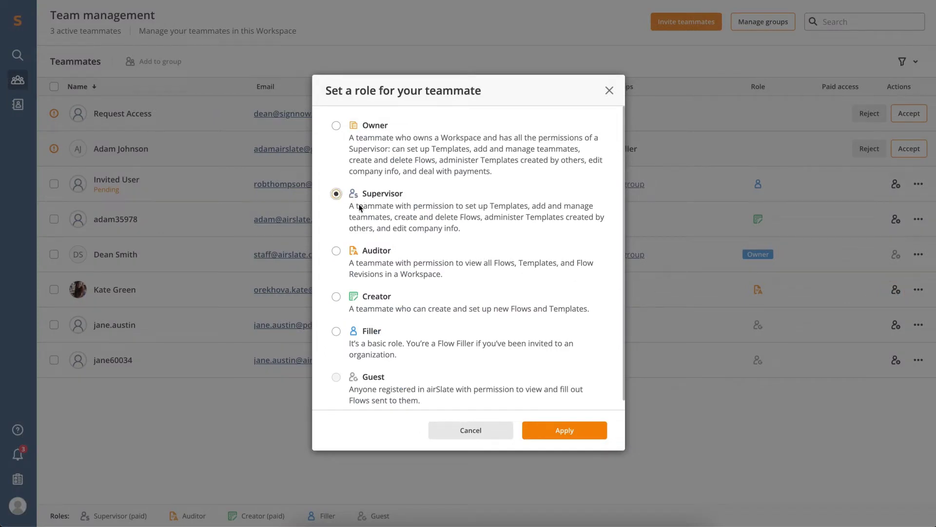
left_click(574, 439)
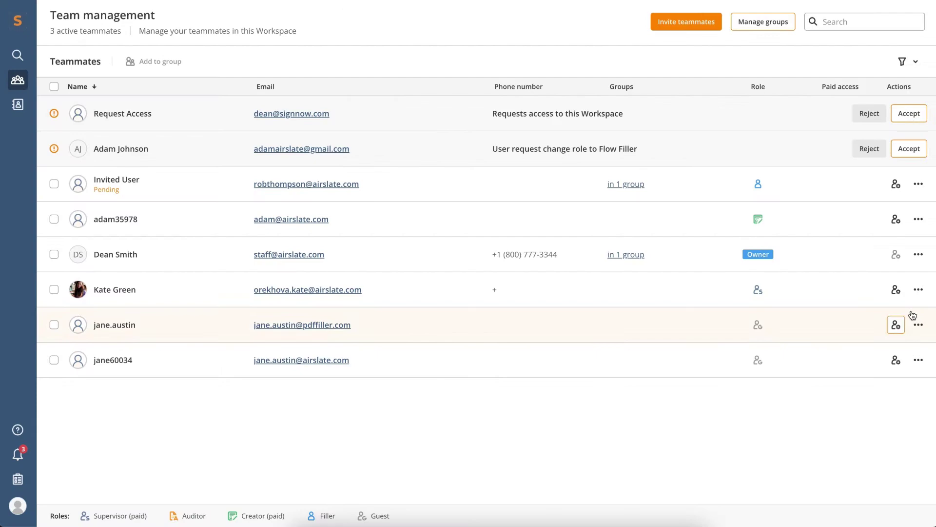
left_click(918, 290)
Step: View the airSlate Team group's three members and check a member's available actions
left_click(753, 25)
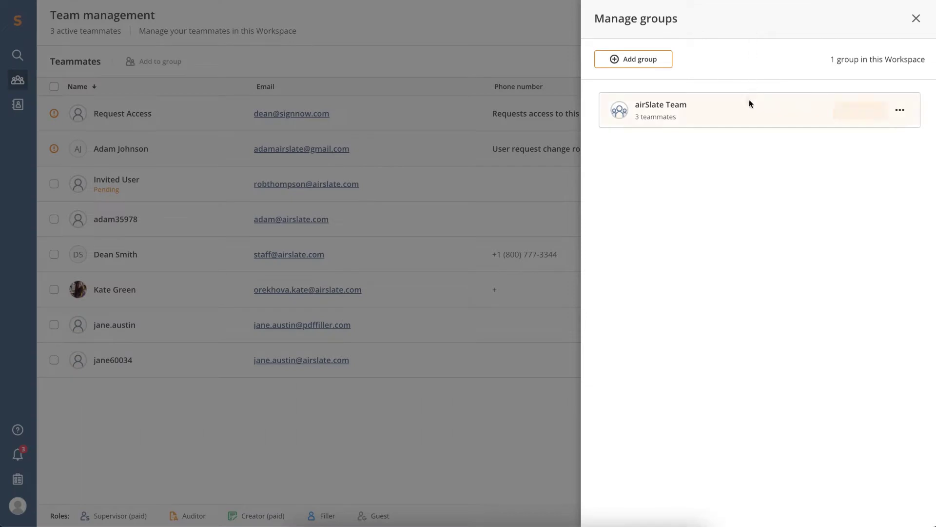
left_click(860, 110)
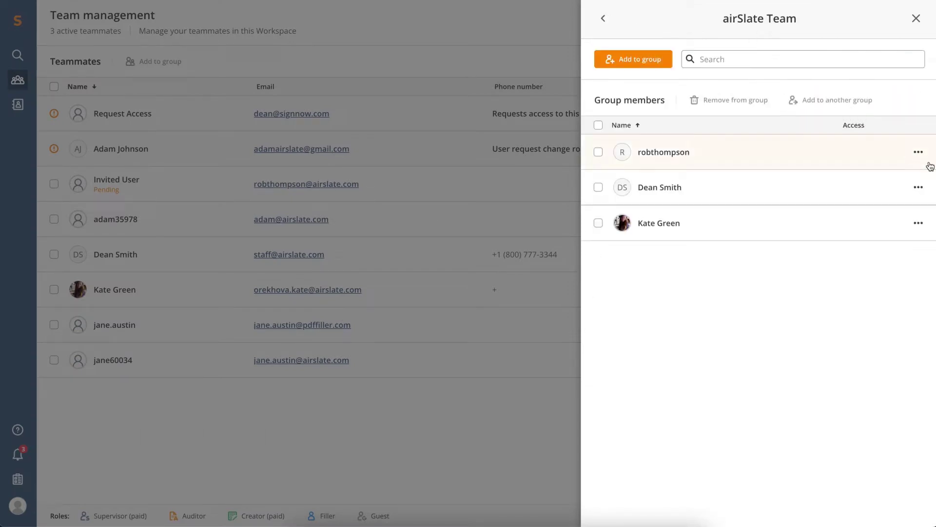
left_click(918, 187)
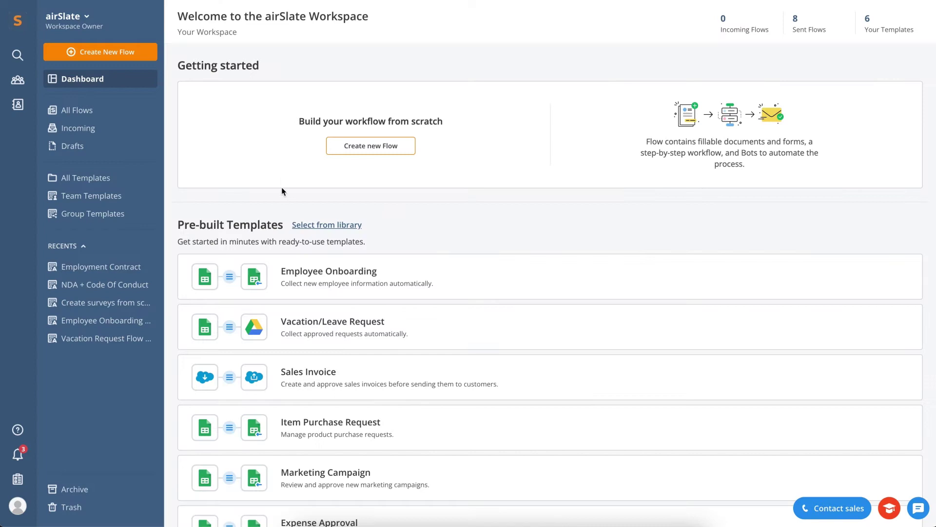
left_click(17, 105)
left_click(725, 23)
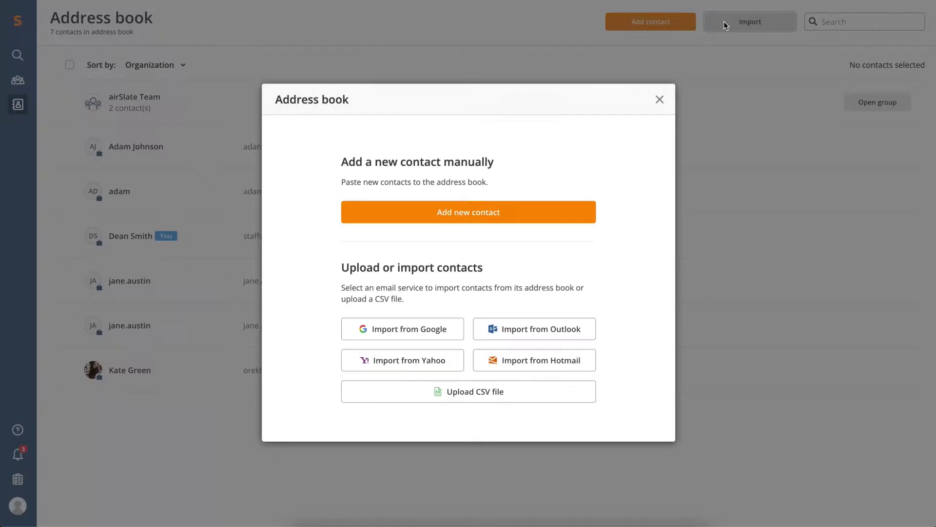
left_click(565, 215)
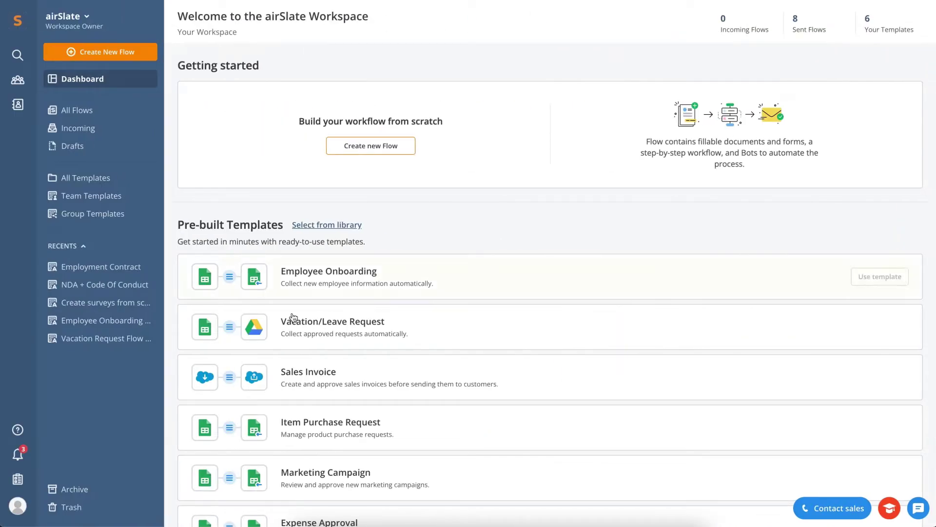
left_click(17, 430)
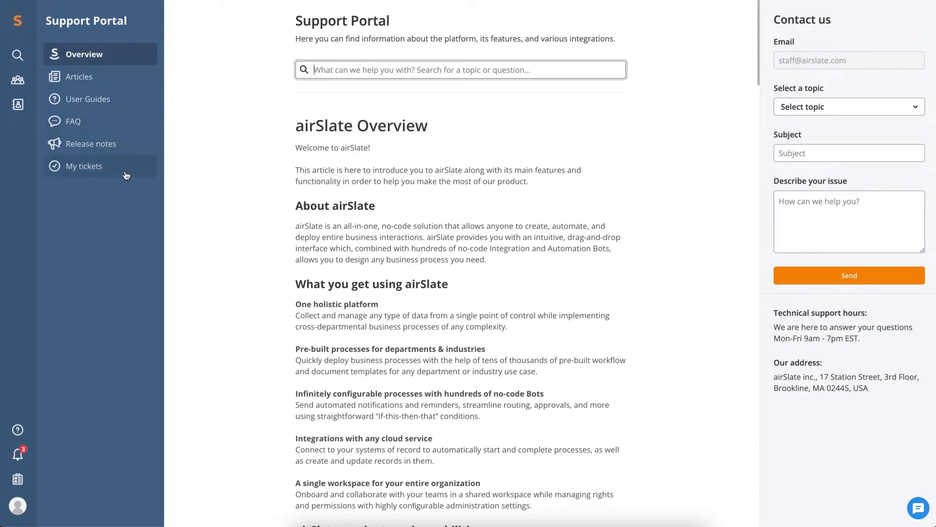
left_click(918, 508)
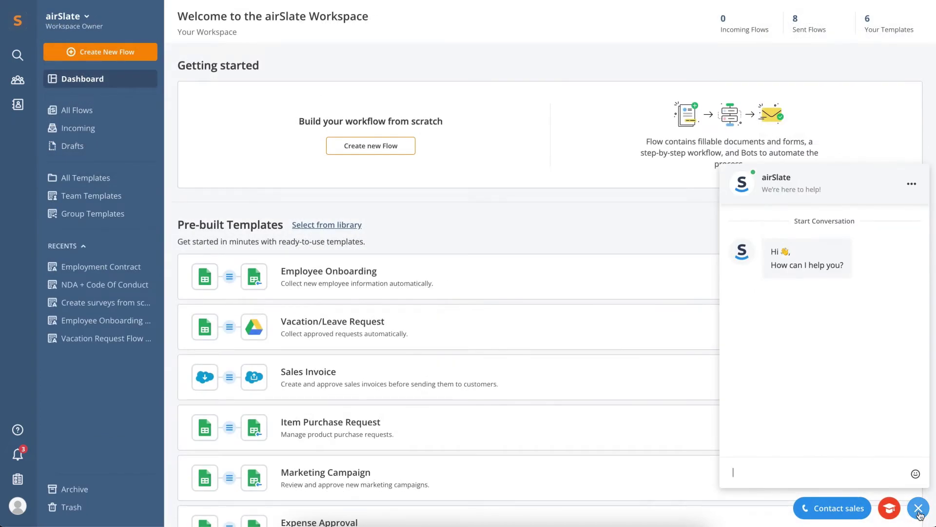
left_click(919, 508)
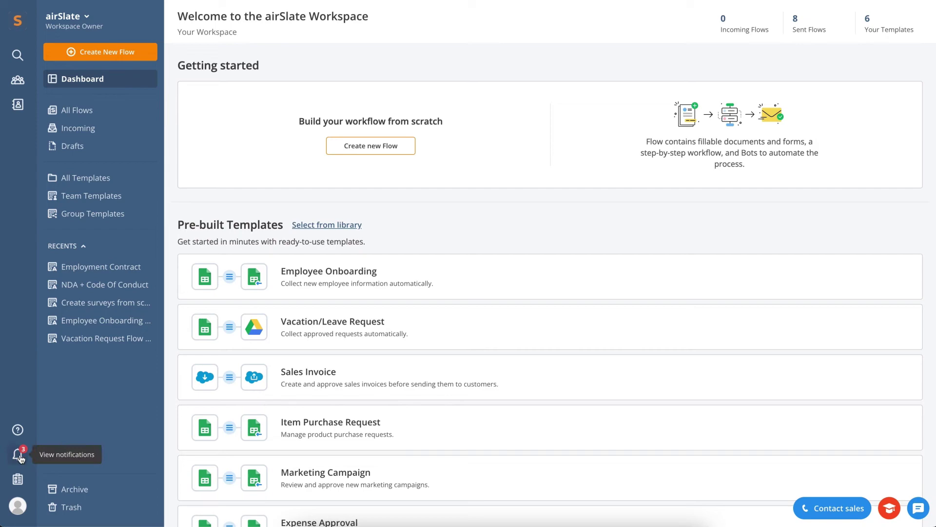
left_click(19, 455)
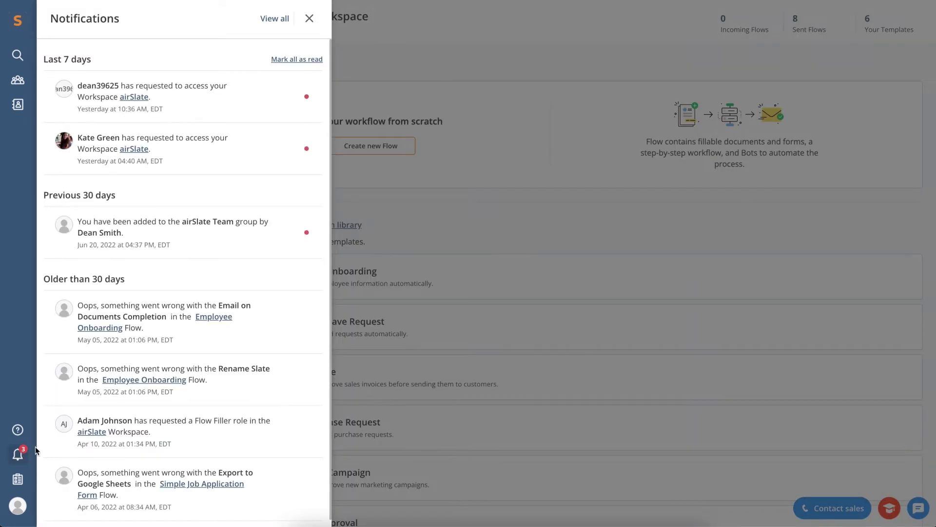
left_click(17, 455)
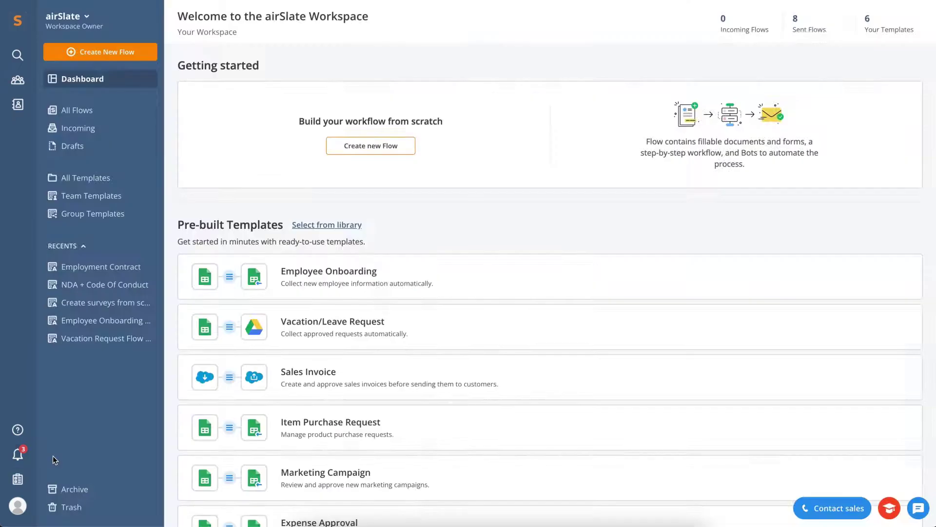
left_click(20, 507)
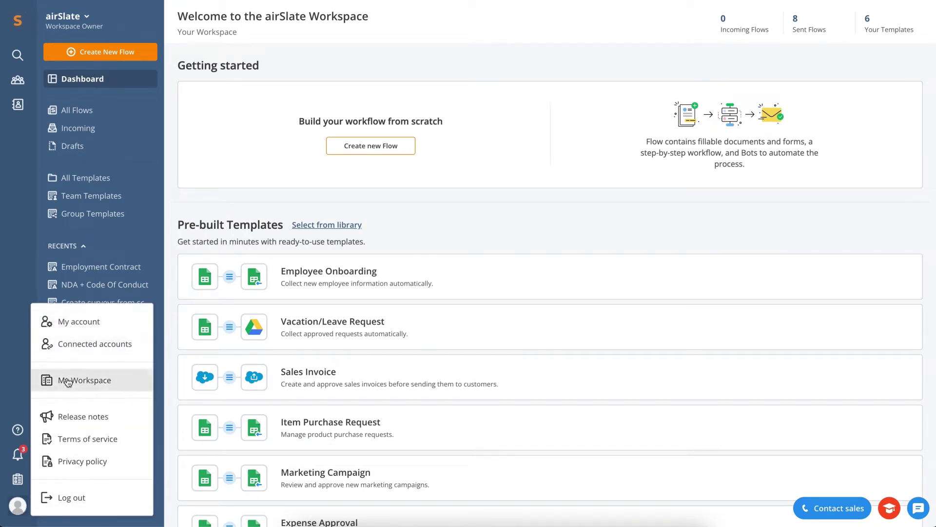
left_click(67, 384)
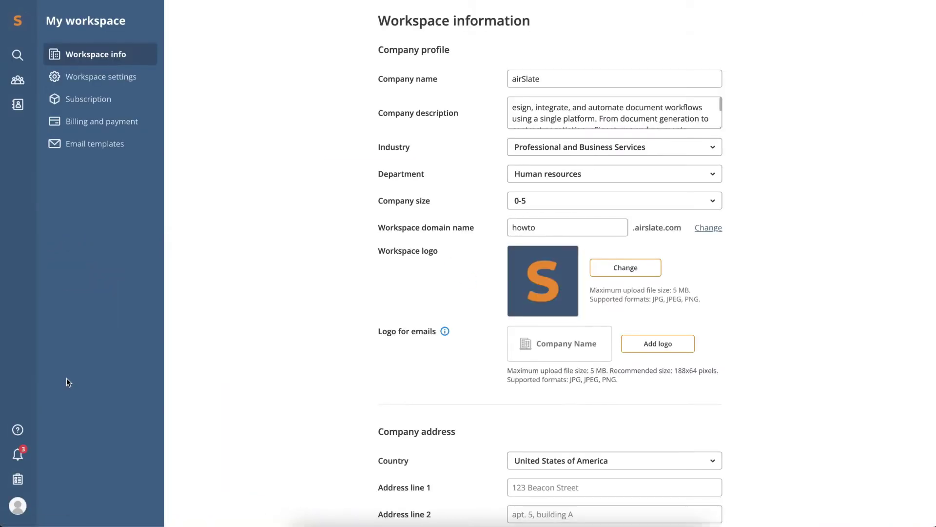
left_click(71, 78)
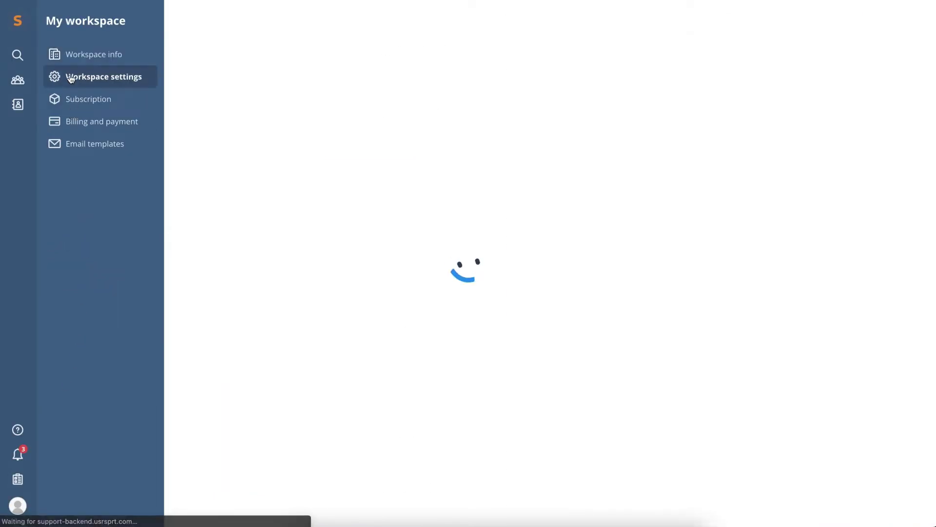
left_click(18, 21)
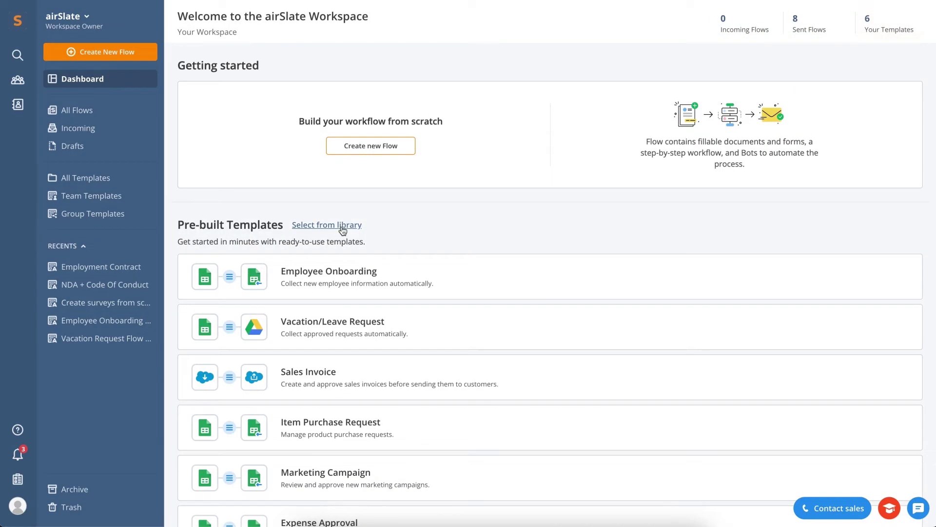
Step: Browse the flow template library and open the Contract Management Flow details
left_click(342, 227)
scroll(228, 343, "down", 5)
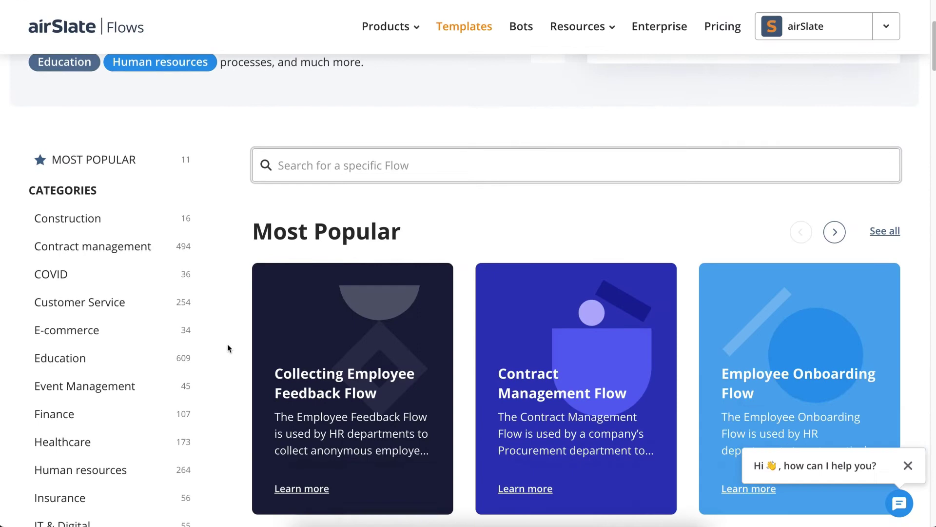
scroll(227, 344, "down", 8)
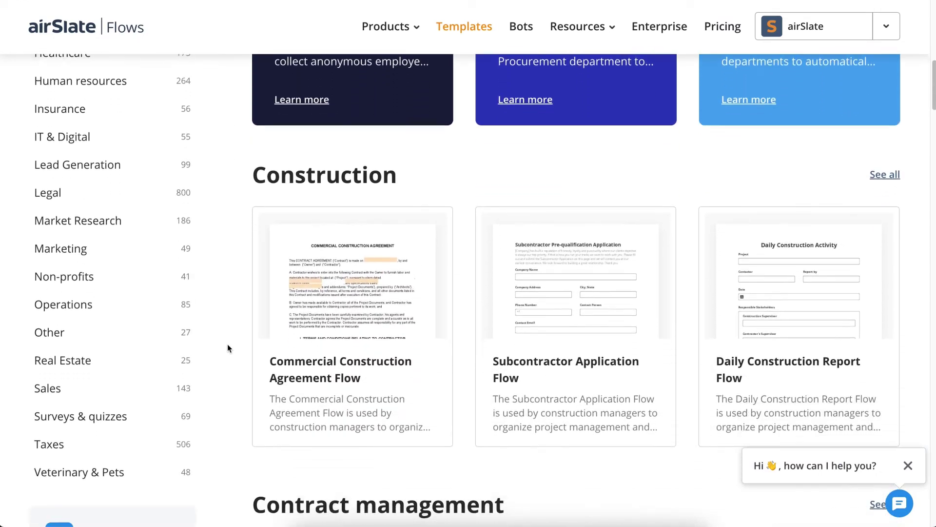
scroll(227, 344, "down", 6)
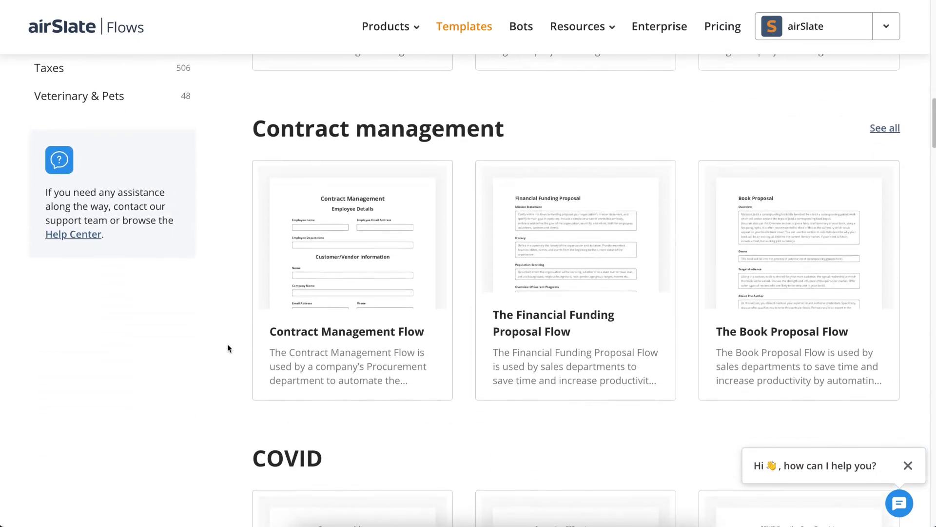
mouse_move(302, 336)
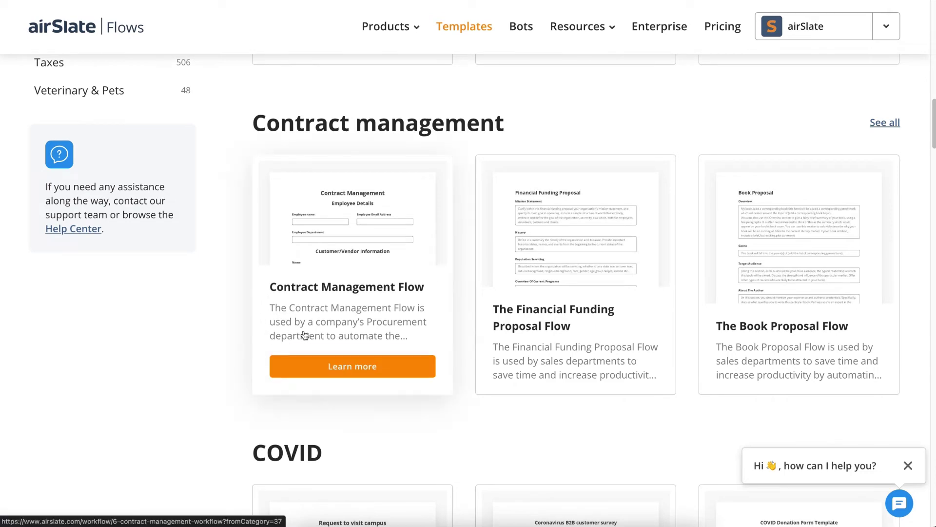
left_click(310, 370)
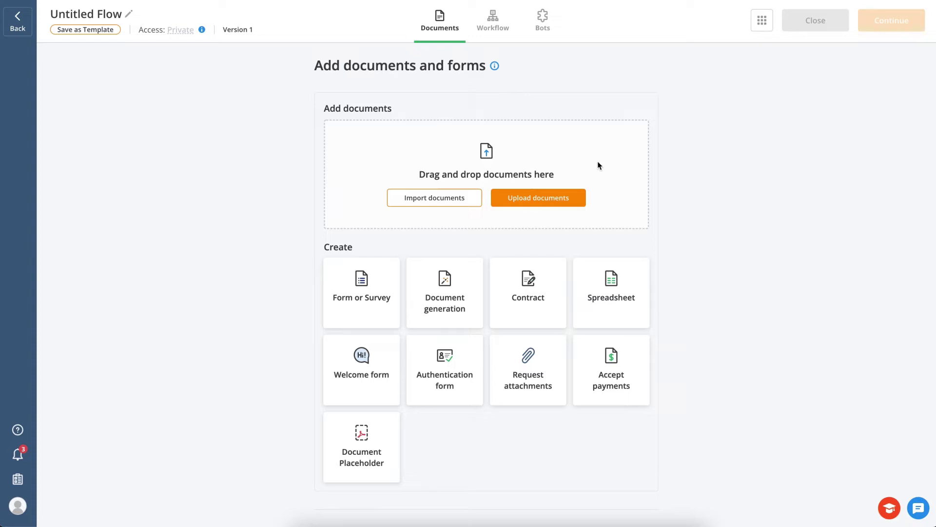
Step: Upload the Employment Contract PDF from the computer and open it in the field editor
left_click(568, 201)
double_click(429, 201)
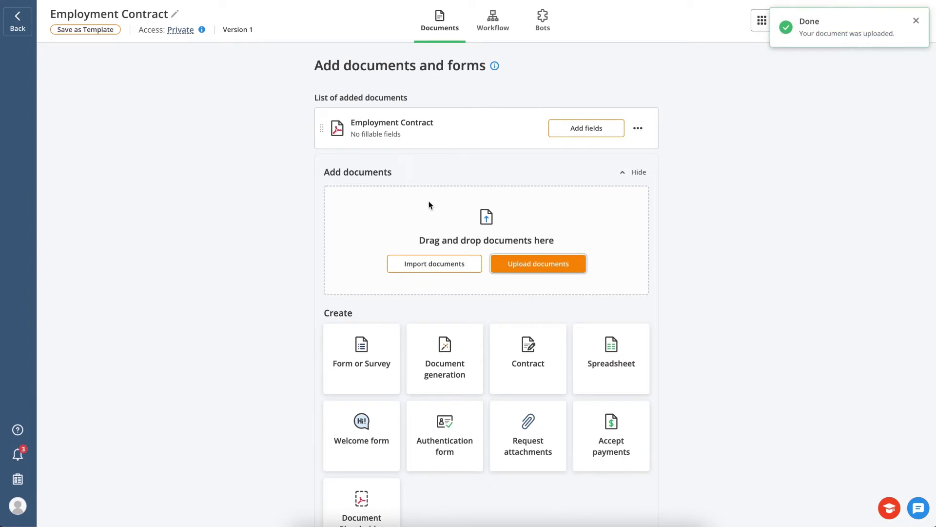
left_click(556, 128)
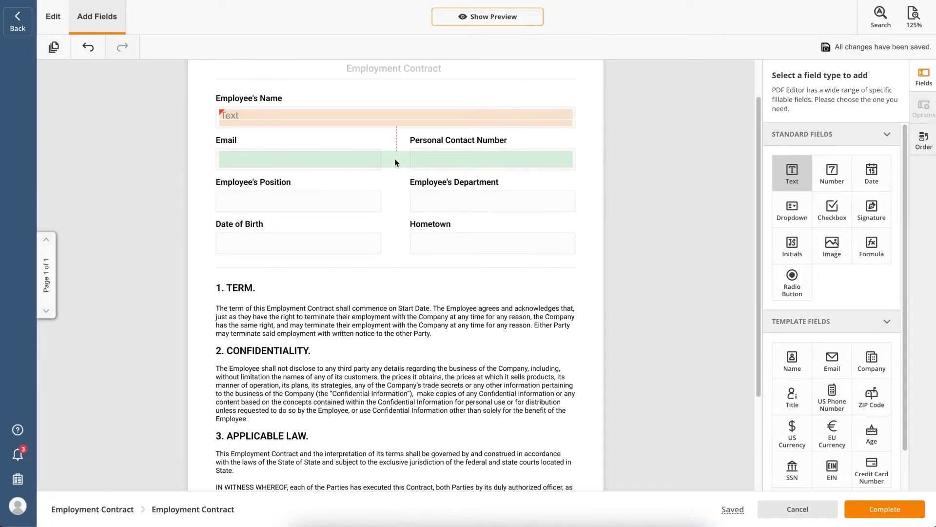
Step: Place a narrowed text field on the Email row and a date field on Date of Birth
left_click(395, 163)
left_click_drag(574, 159, 377, 157)
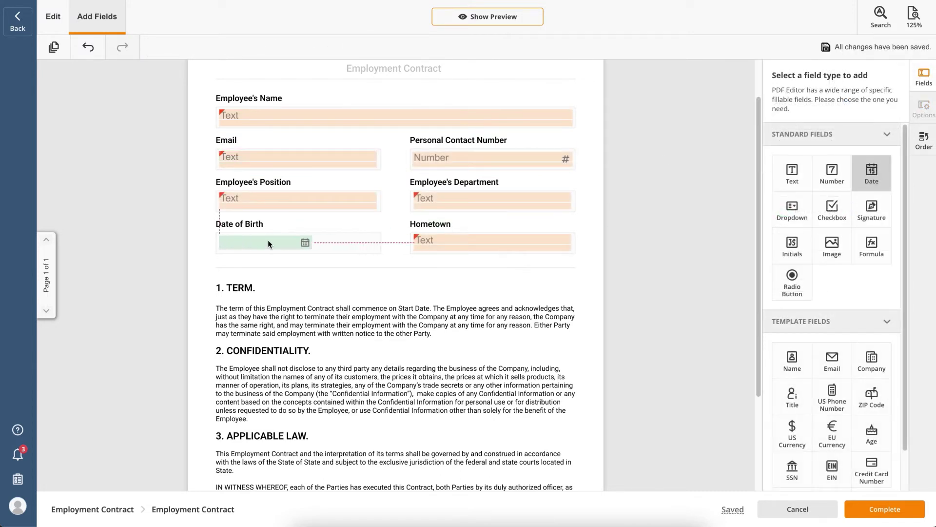
left_click(268, 240)
left_click(435, 280)
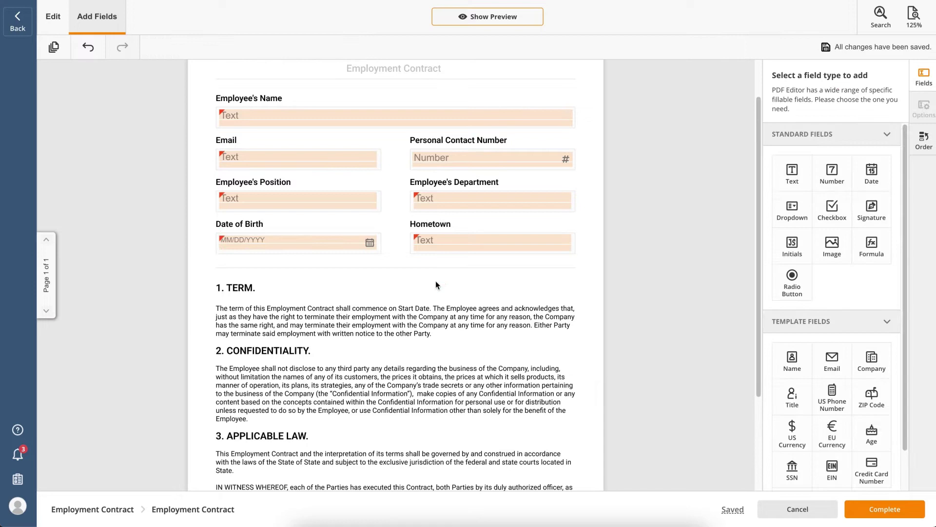
Step: Add a narrowed date field beside Date of Signing and complete the field layout
scroll(435, 280, "down", 3)
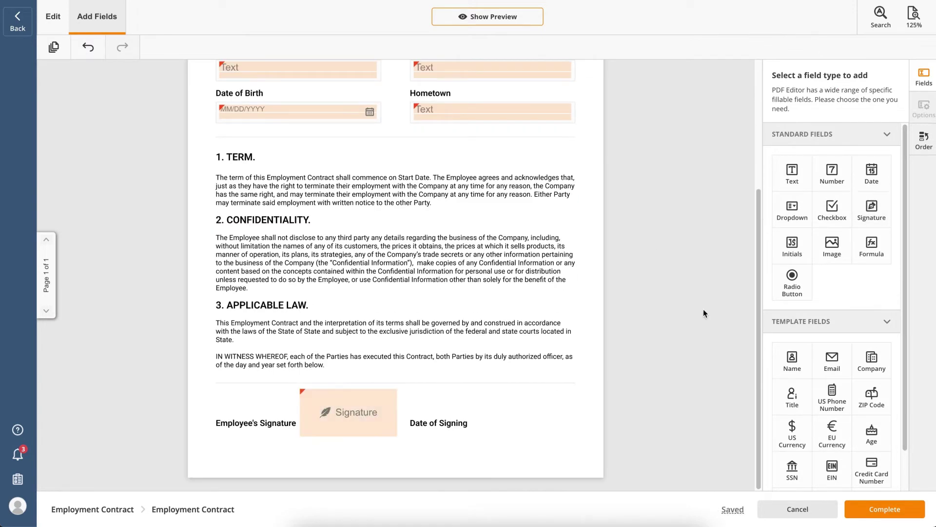
left_click(441, 428)
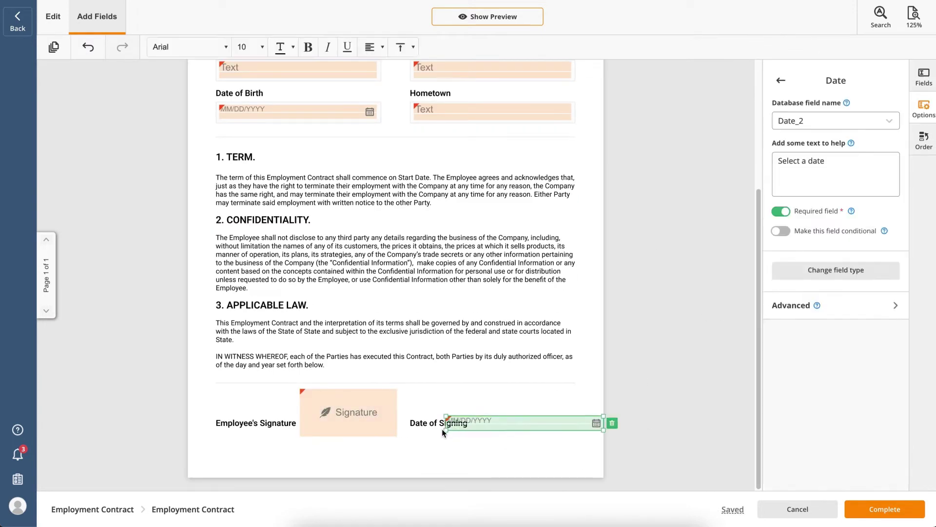
left_click_drag(441, 429, 478, 427)
left_click_drag(603, 416, 575, 414)
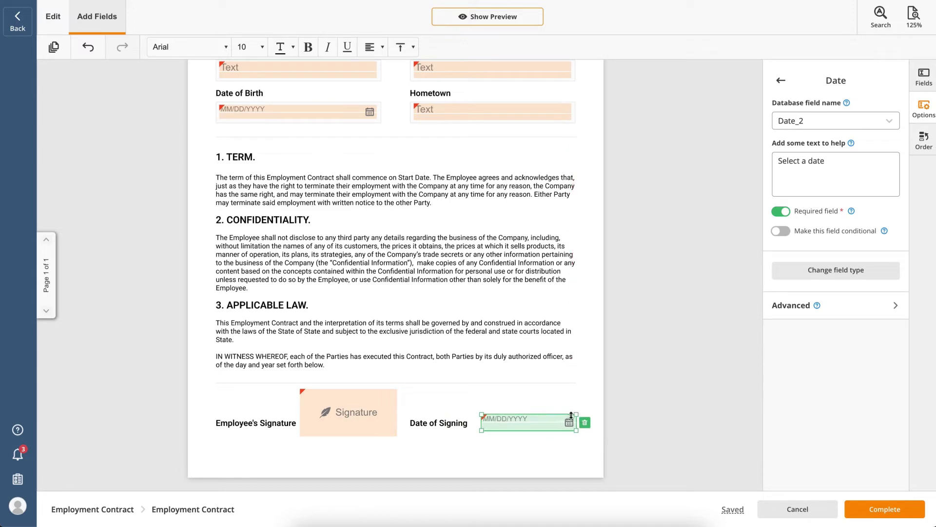
left_click(636, 417)
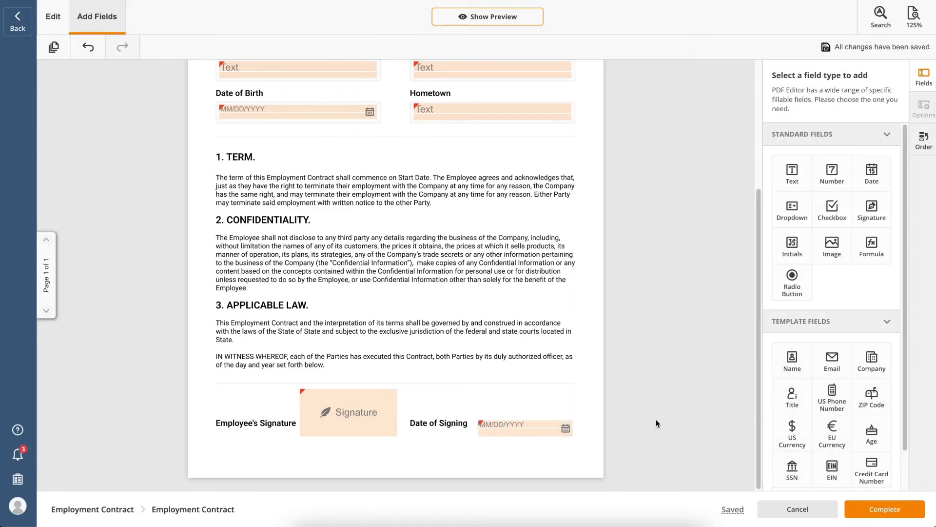
left_click(884, 508)
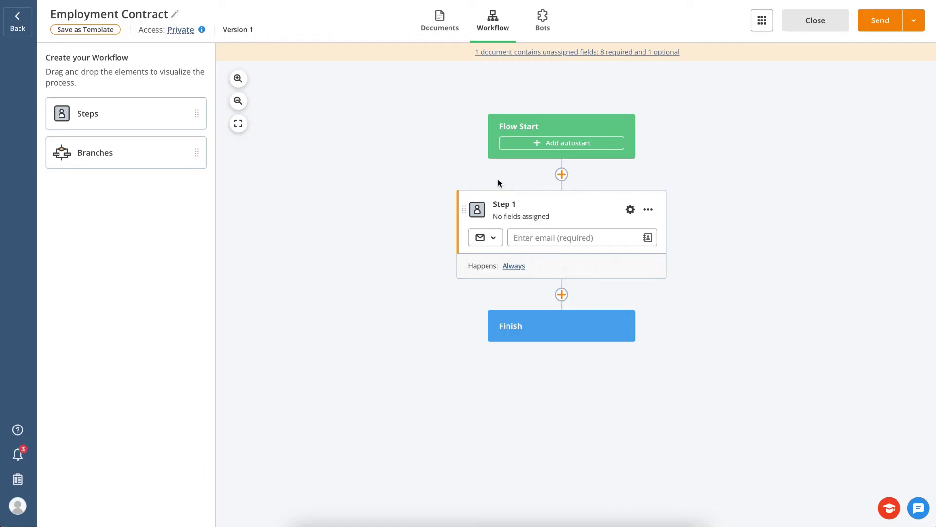
Step: Add a second workflow step and assign all nine contract fields to the Employee step
left_click_drag(140, 119, 560, 308)
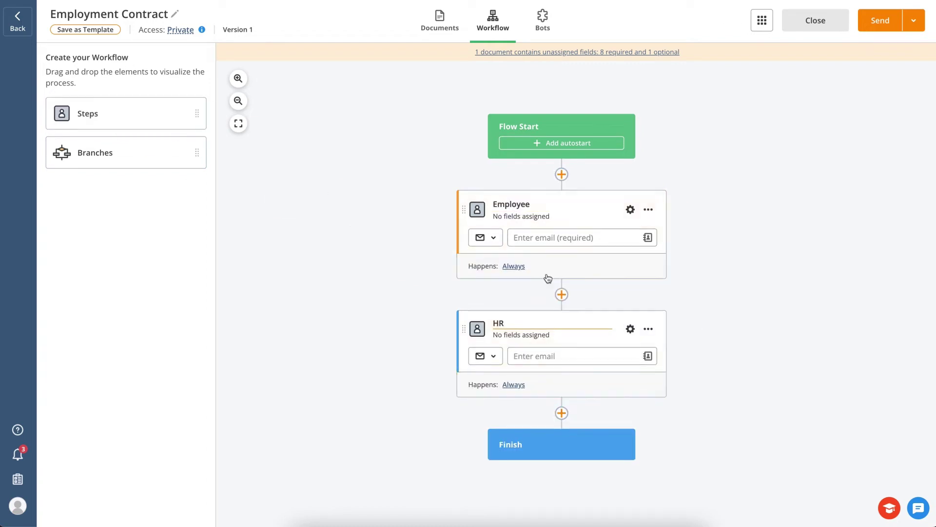
left_click(629, 211)
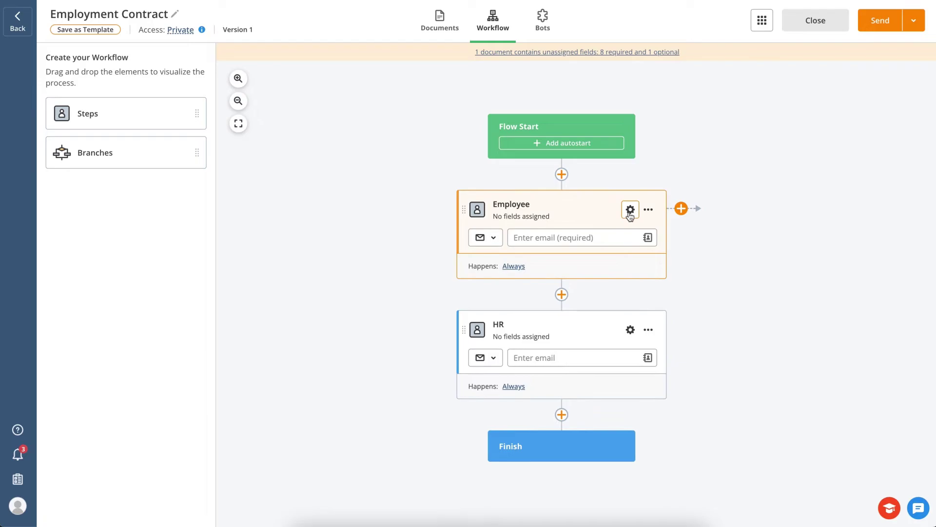
left_click(715, 140)
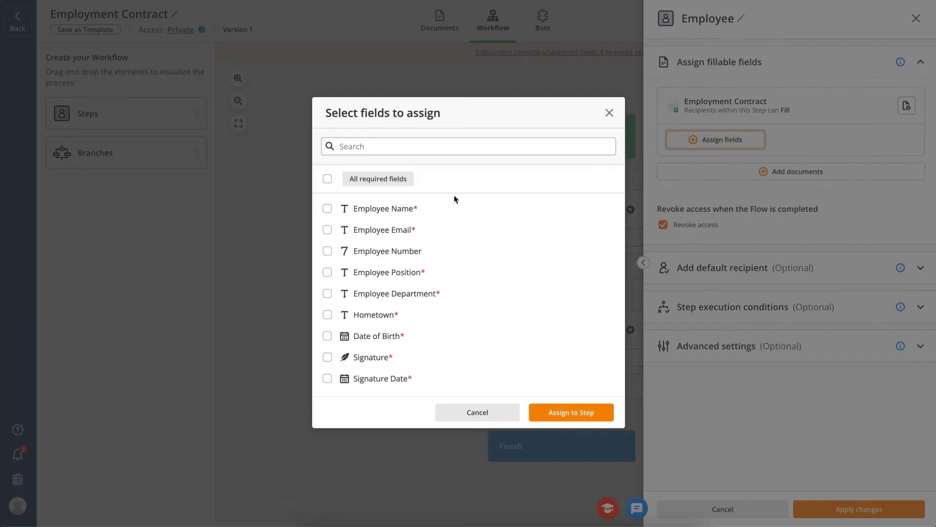
left_click(326, 179)
left_click(551, 414)
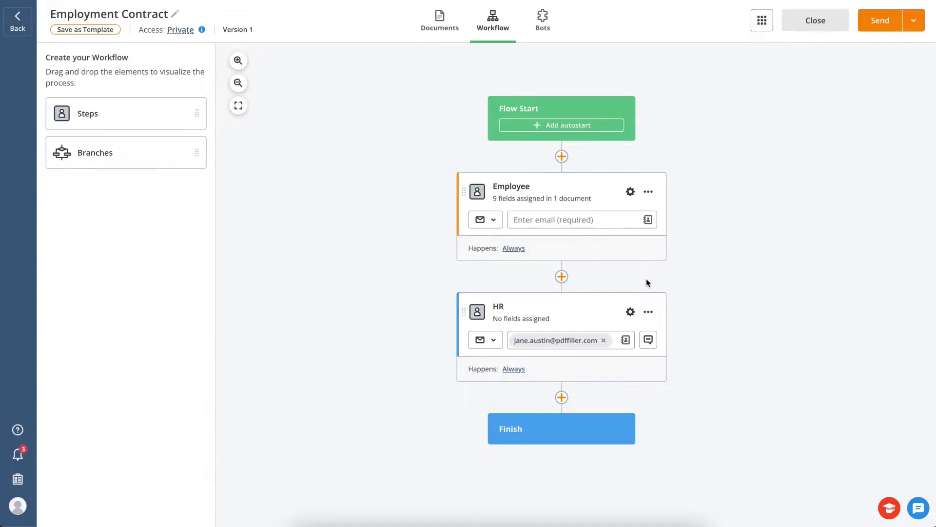
Step: Insert branches between Employee and HR and review Step 4's execution conditions
left_click_drag(151, 152, 602, 283)
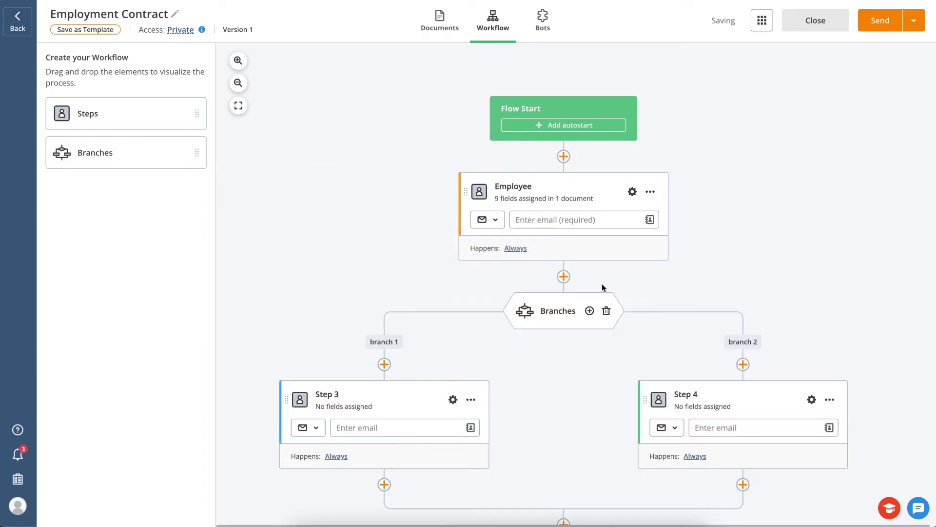
left_click(812, 399)
left_click(822, 318)
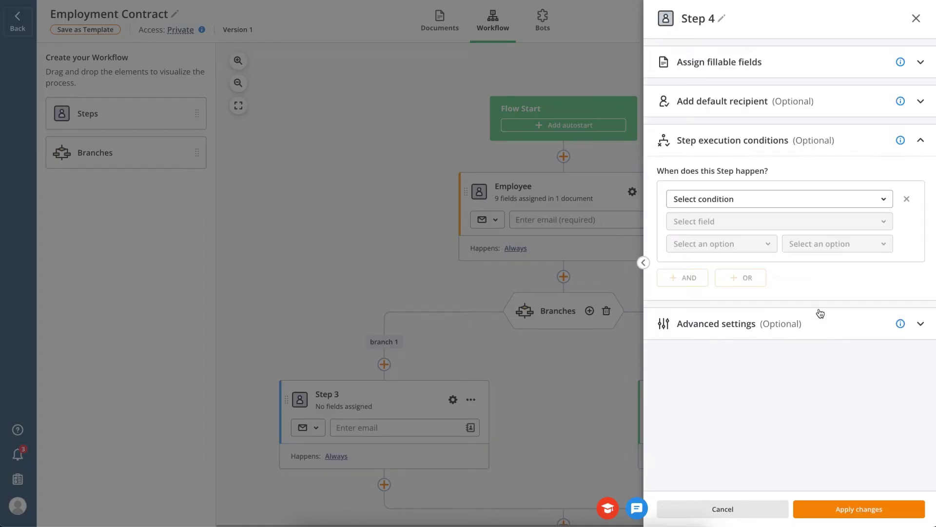
left_click(764, 200)
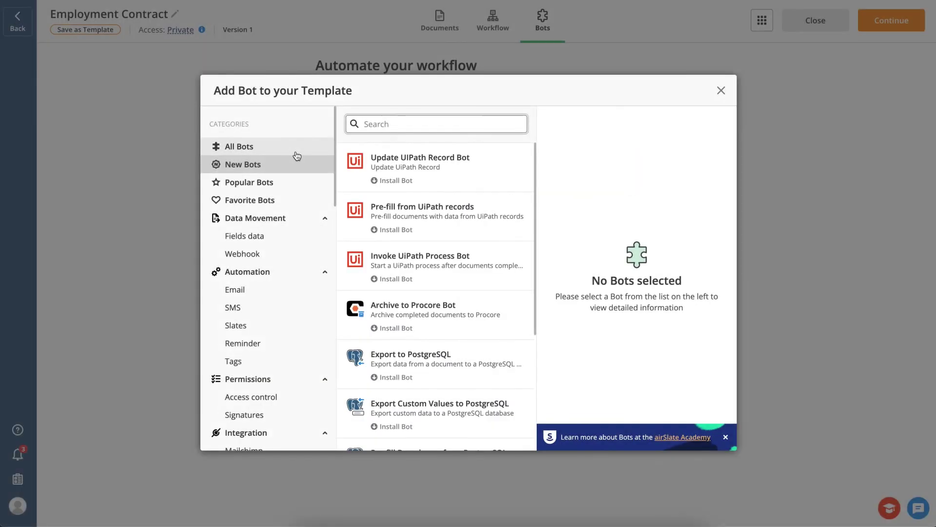
Step: Browse the full All Bots catalogue, then close it without adding a bot
left_click(294, 154)
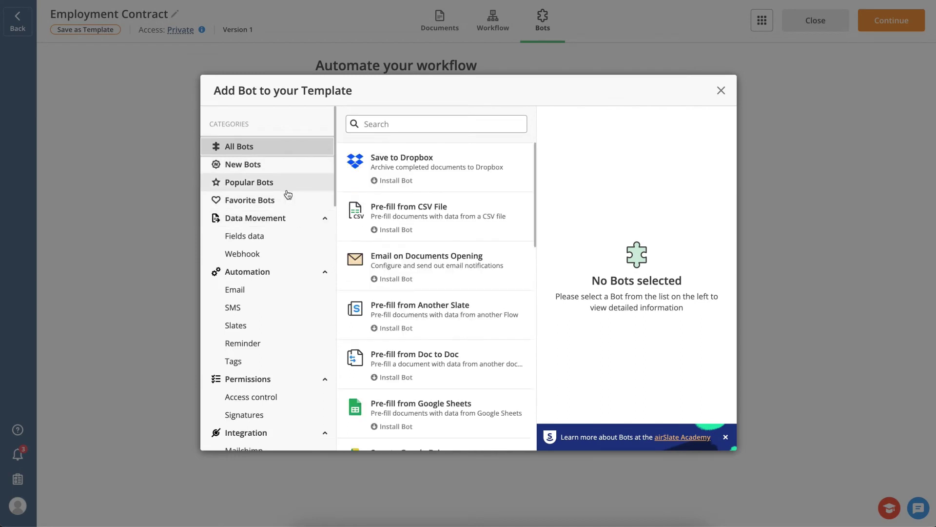
scroll(510, 197, "down", 4)
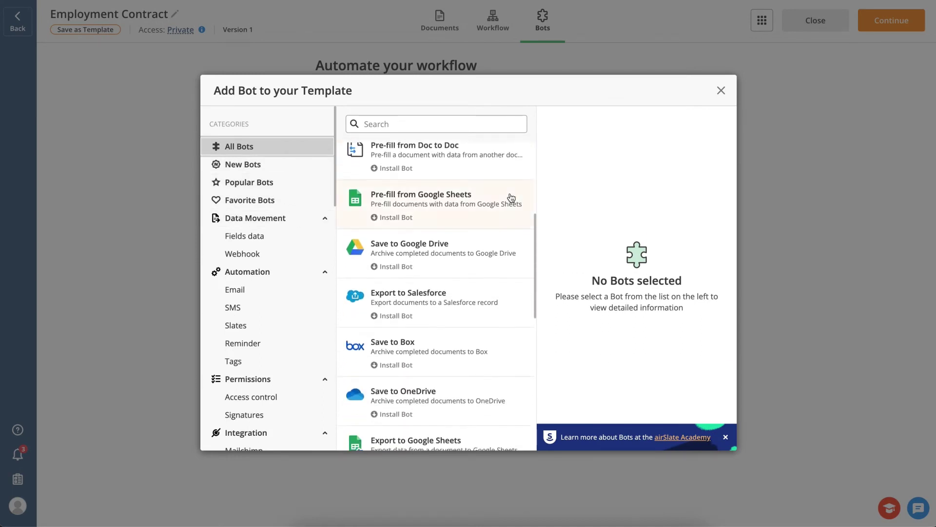
scroll(511, 197, "down", 3)
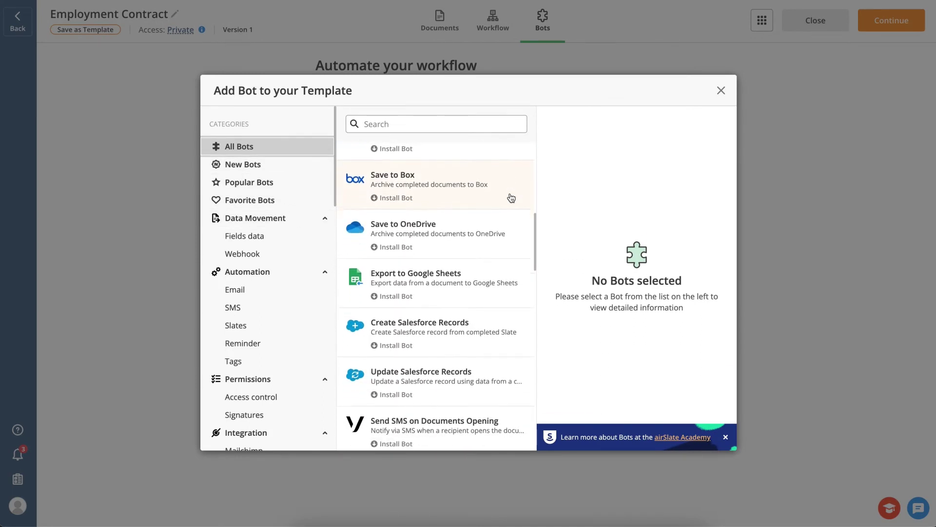
scroll(510, 198, "down", 5)
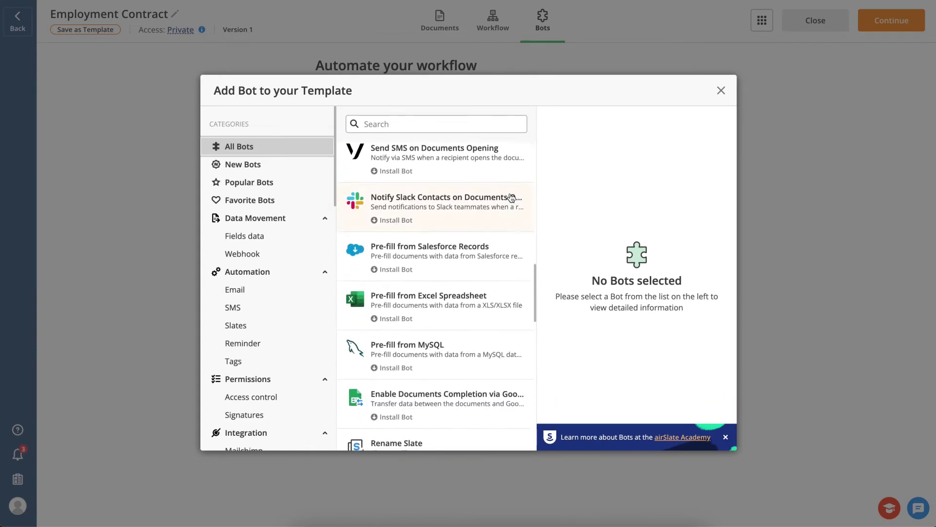
scroll(511, 198, "down", 2)
scroll(511, 197, "down", 6)
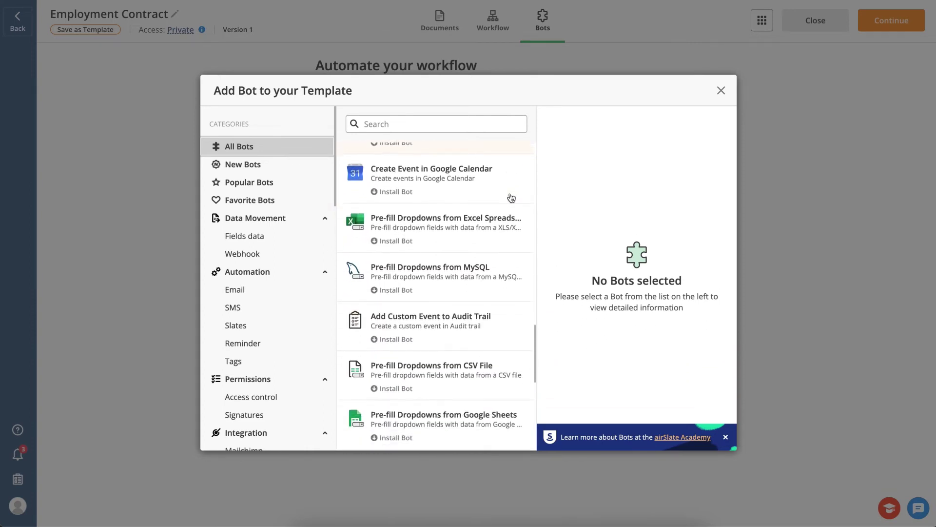
scroll(511, 197, "down", 5)
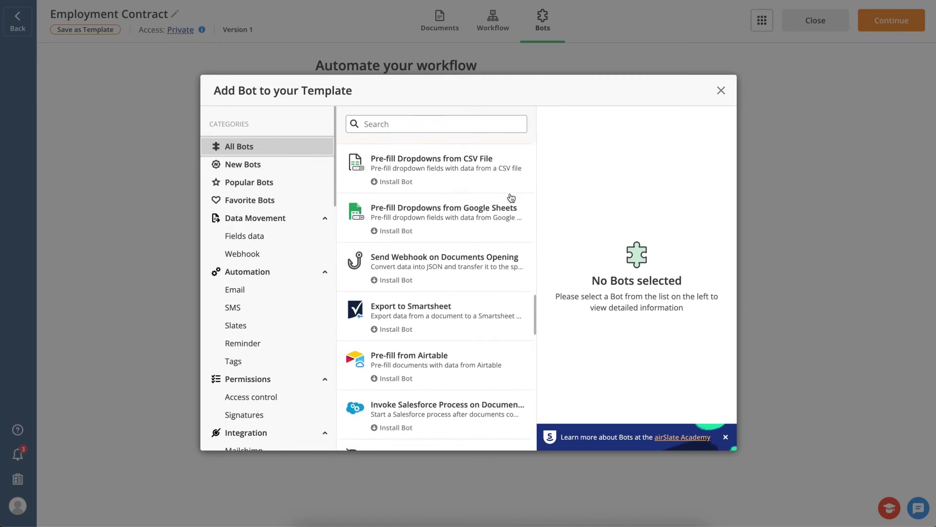
scroll(511, 197, "down", 10)
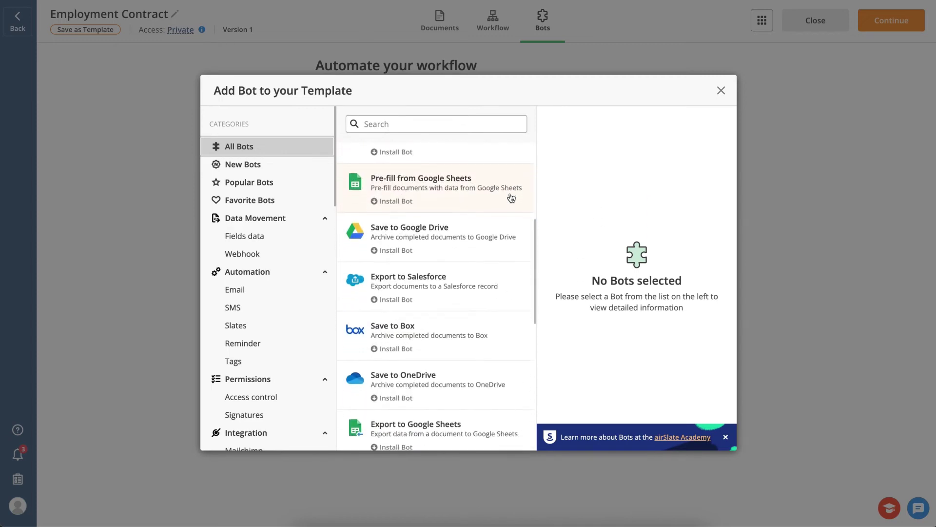
scroll(511, 197, "down", 1)
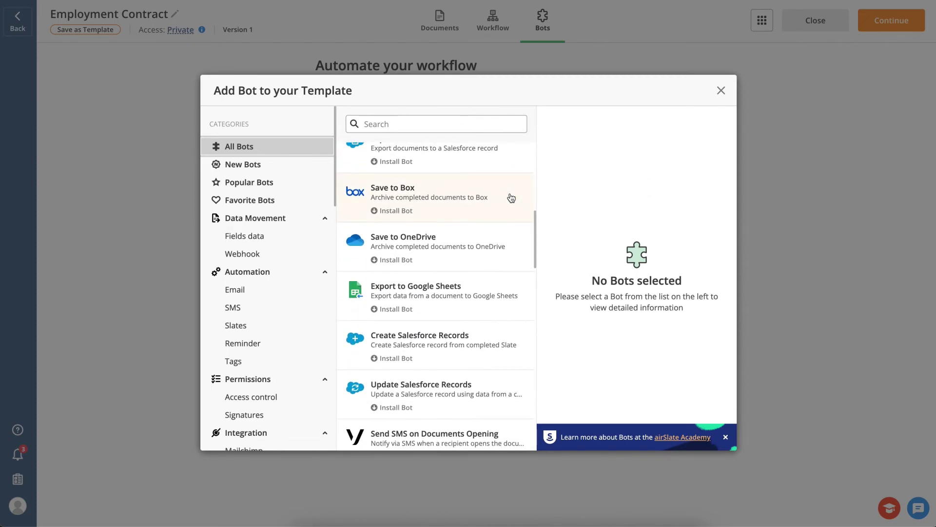
scroll(511, 197, "down", 3)
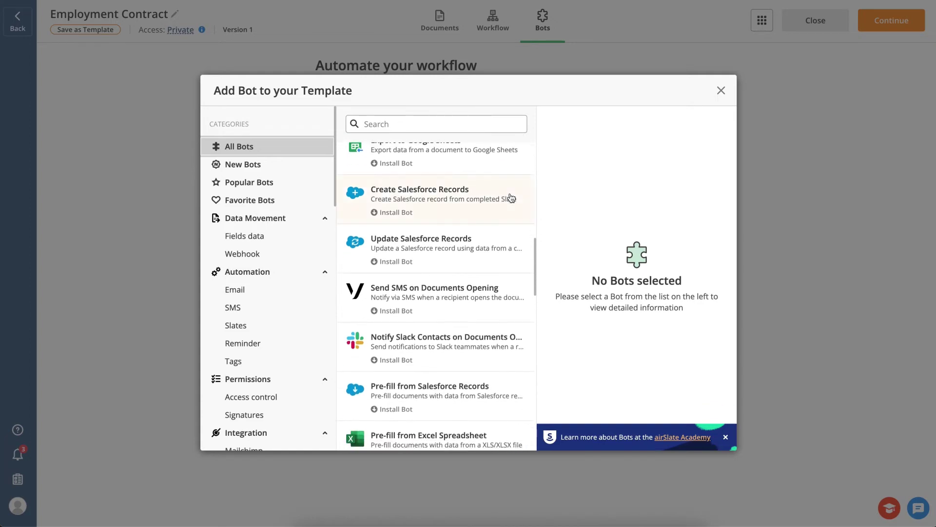
scroll(510, 197, "down", 5)
key("Escape")
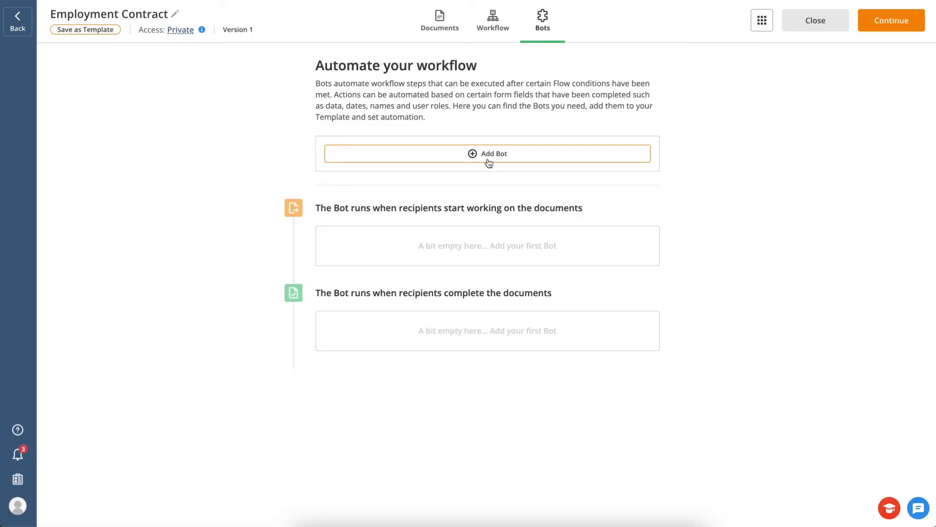
Step: Install the Email on Documents Completion bot with the Email address recipient unchecked
left_click(488, 156)
left_click(309, 295)
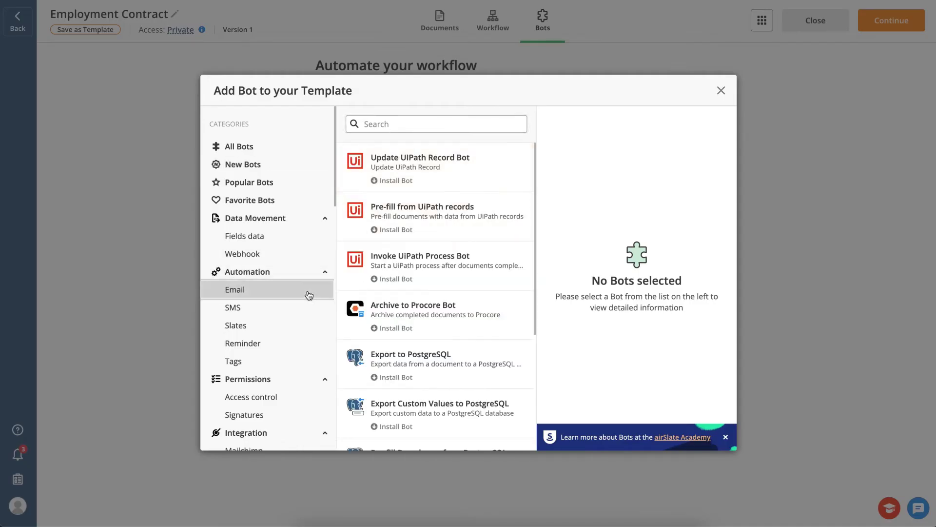
left_click(398, 209)
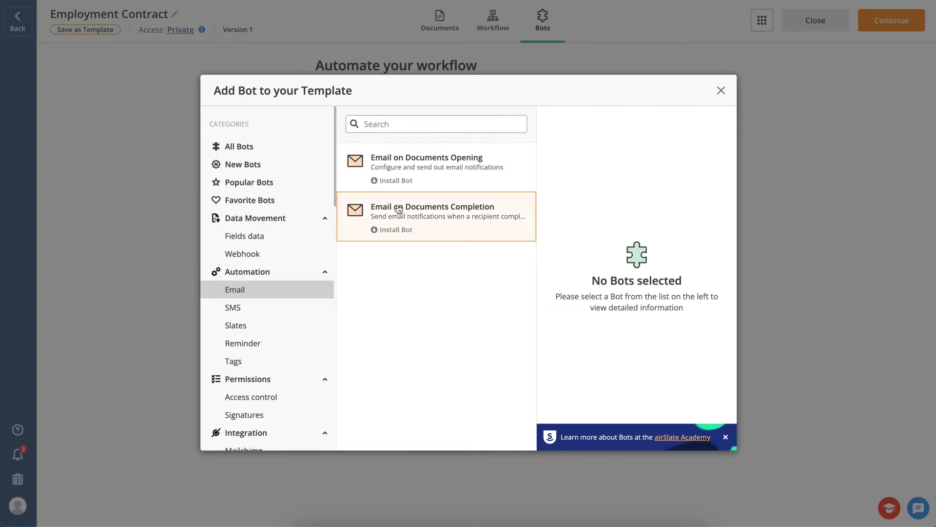
left_click(602, 176)
left_click(674, 212)
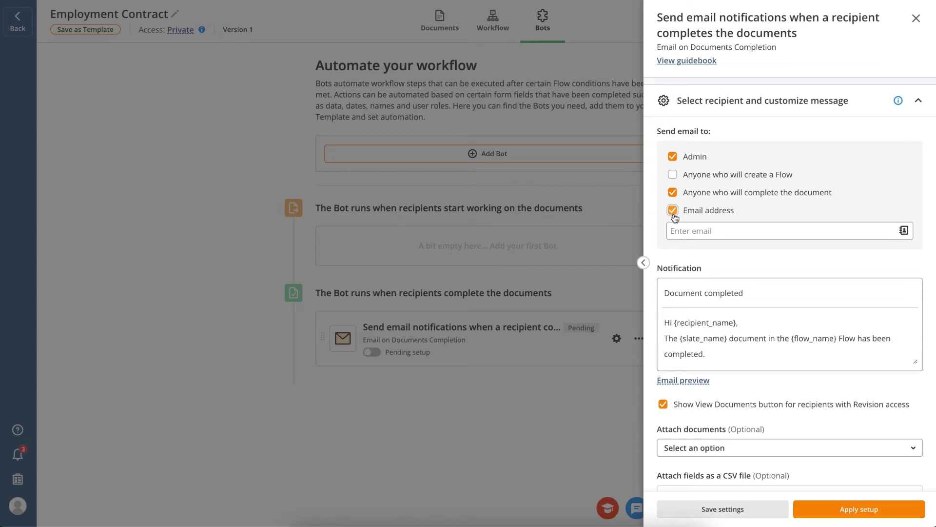
left_click(673, 211)
Step: Set the bot to run when the Employment Contract's Signature and Signature Date are not empty
left_click(704, 203)
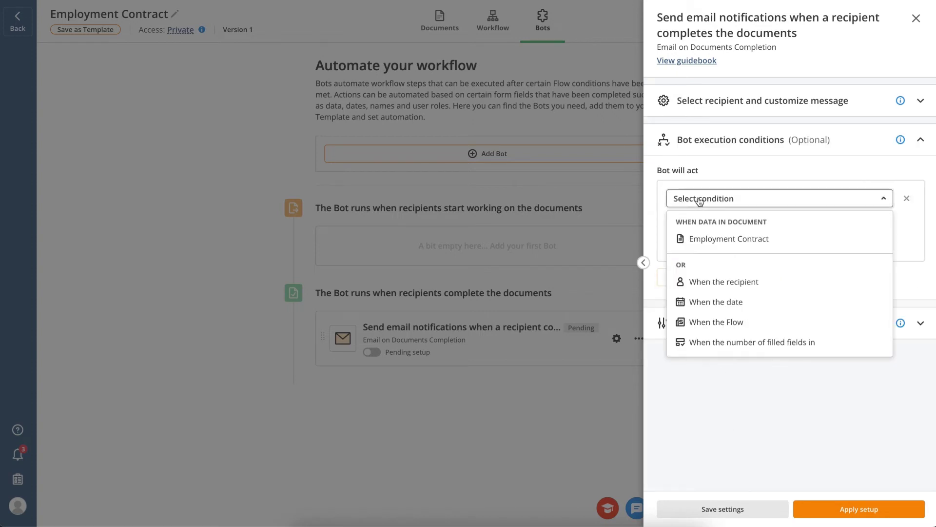
left_click(702, 239)
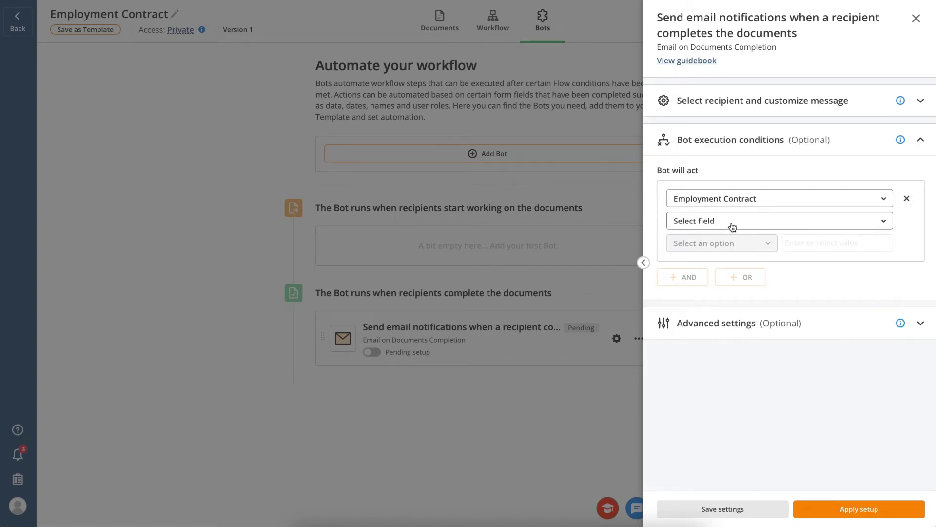
left_click(732, 222)
scroll(731, 348, "down", 2)
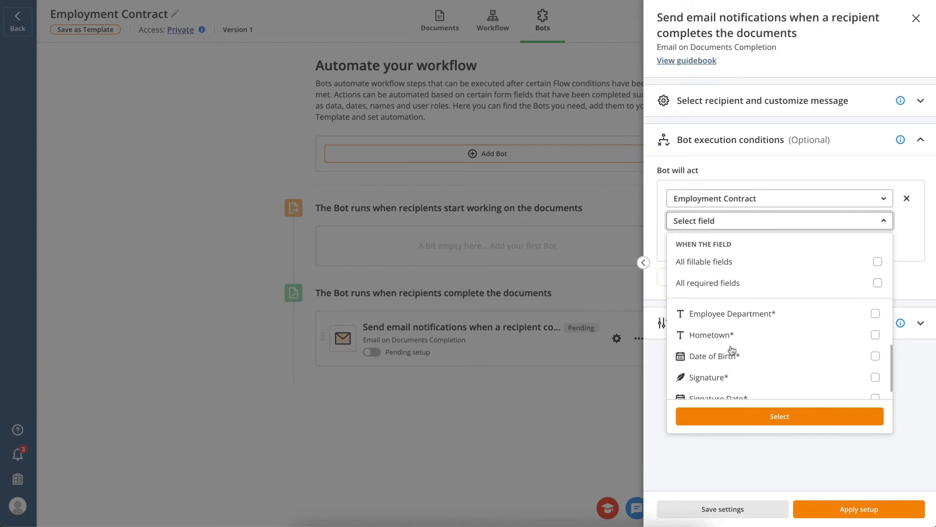
left_click(716, 372)
left_click(719, 390)
left_click(719, 416)
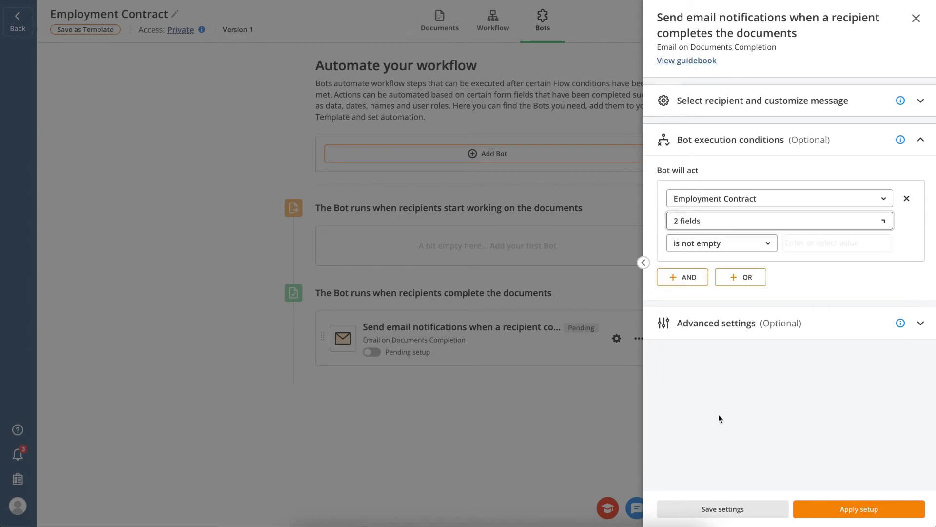
left_click(703, 246)
left_click(704, 271)
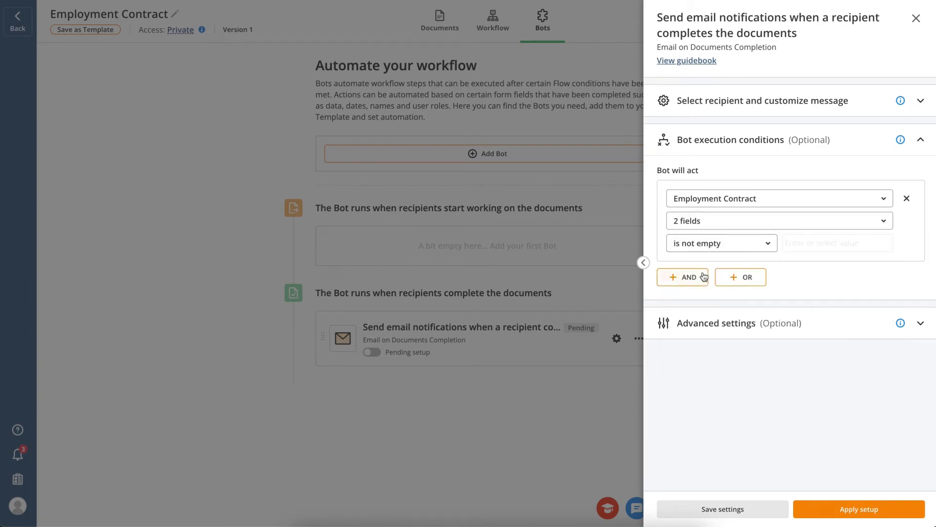
Step: Apply the bot setup and save the Employment Contract flow as a template (Version 1)
left_click(843, 516)
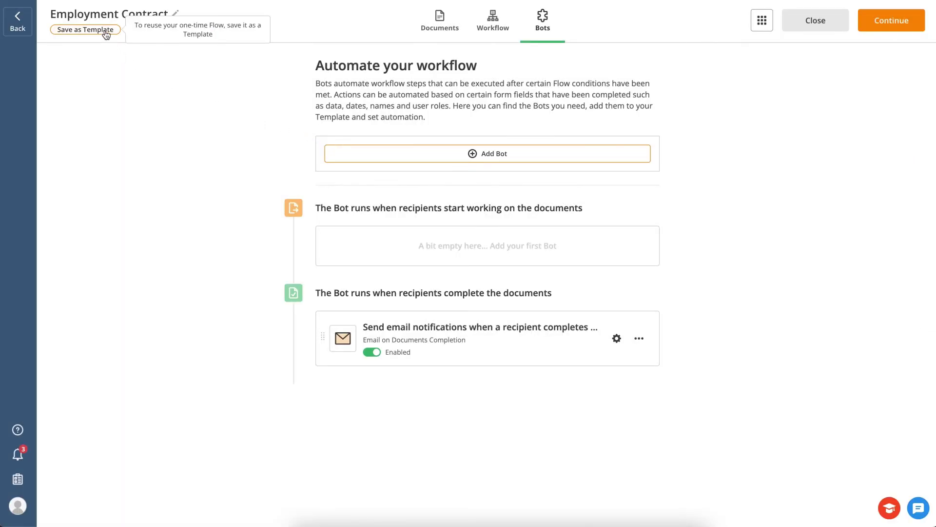
left_click(86, 29)
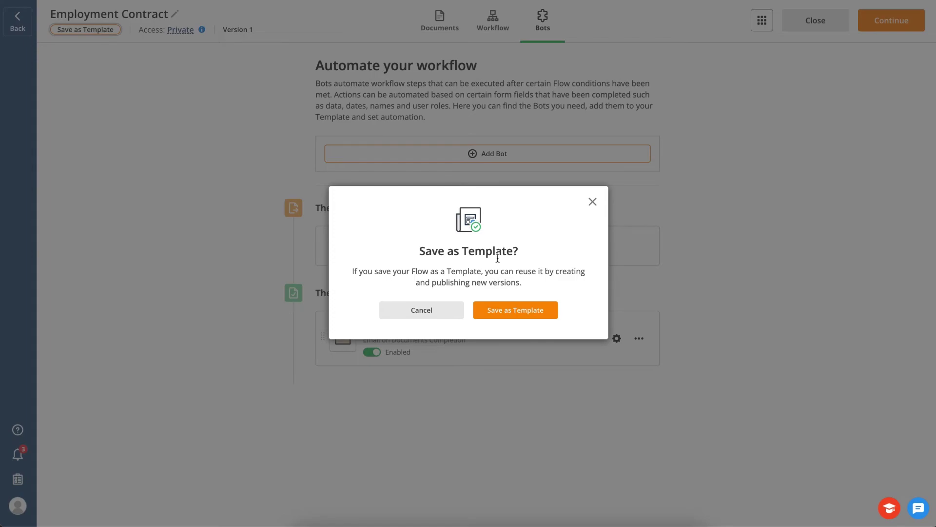
left_click(500, 310)
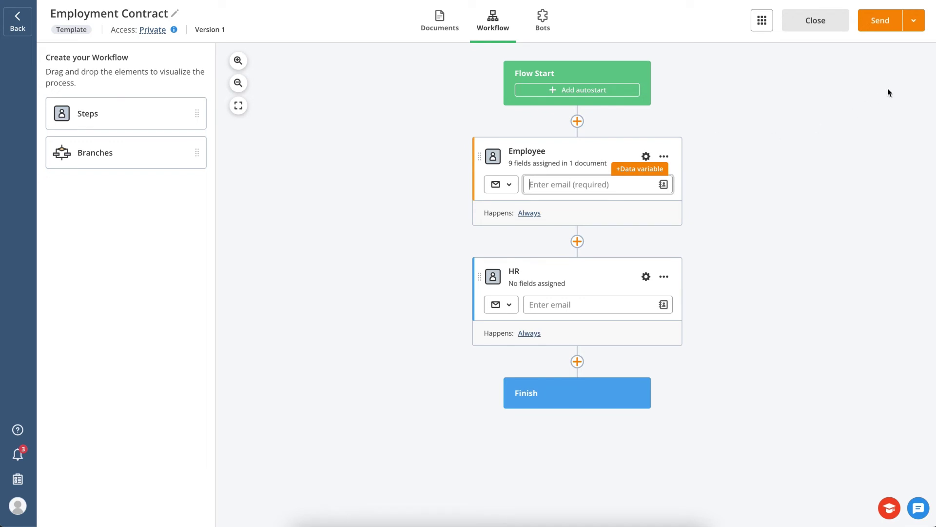
Step: Switch on the Employment Contract template's shareable link from the Send menu and copy it
left_click(913, 20)
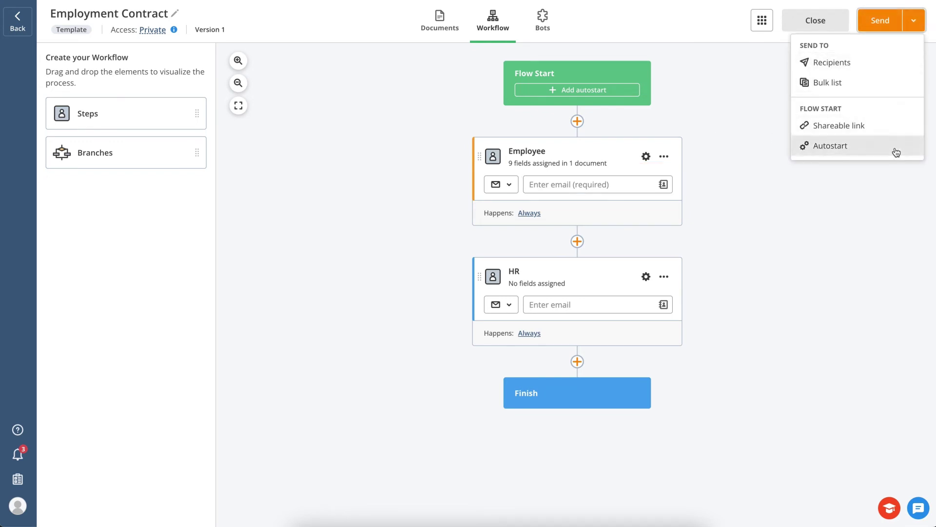
left_click(890, 131)
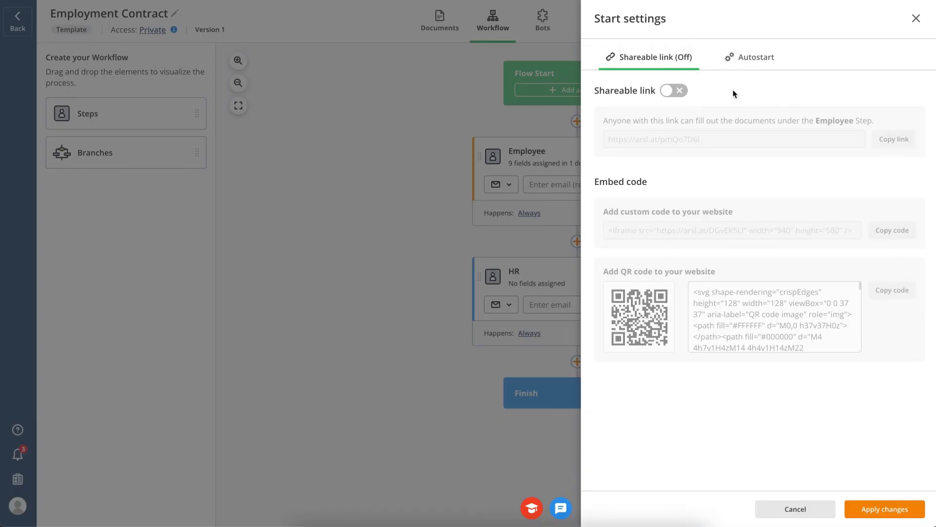
left_click(675, 90)
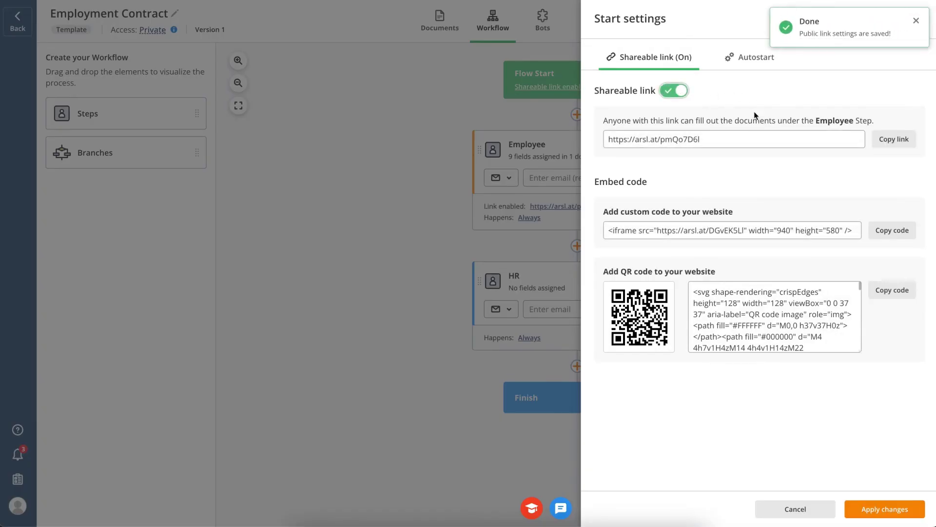
left_click(888, 147)
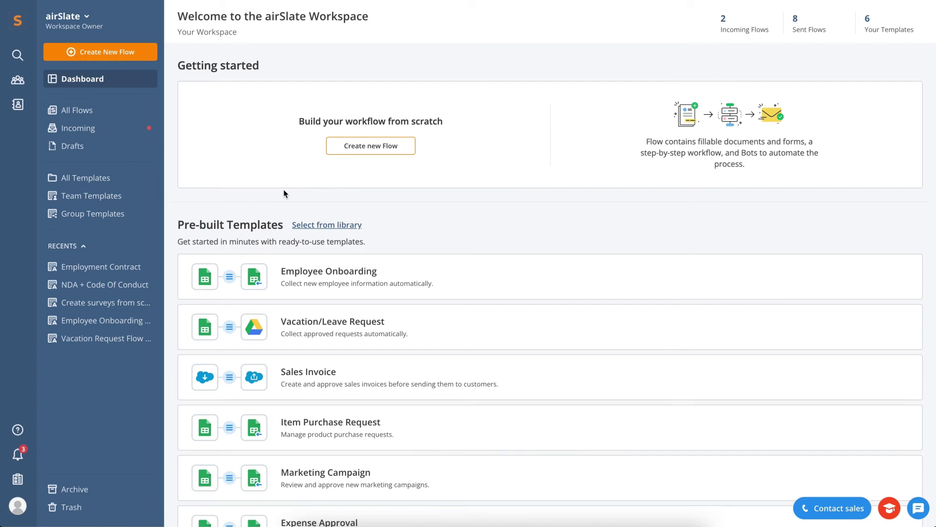
Step: From All Flows, open the Employment Contract Bots log and view the Lock the slate bot's 'Conditions not met' event
left_click(113, 116)
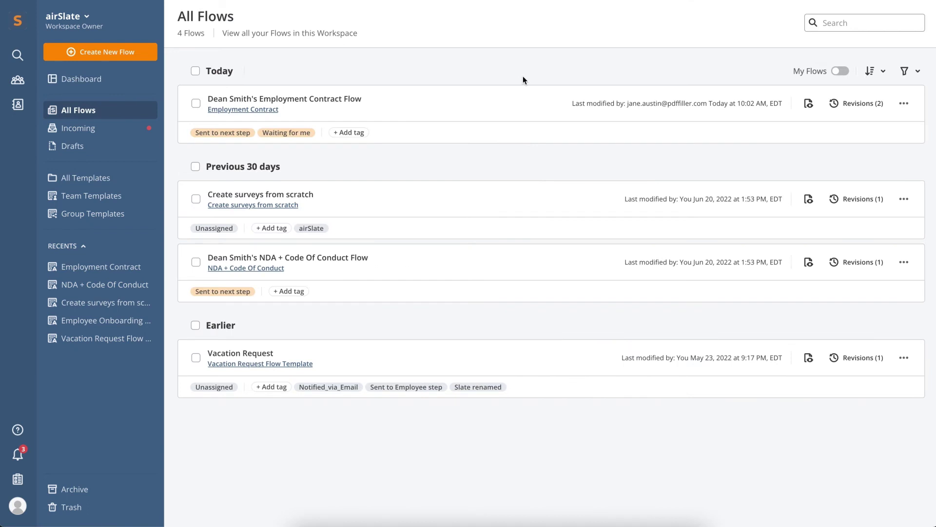
left_click(903, 105)
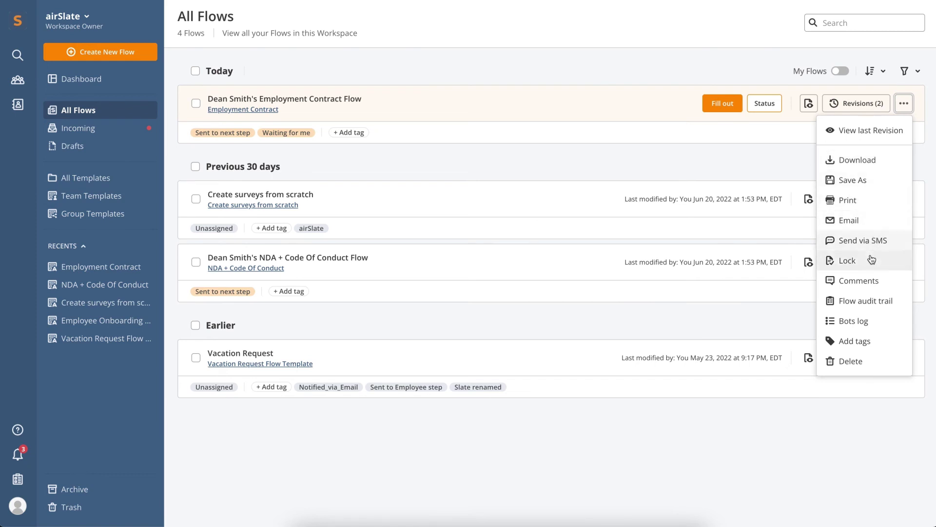
left_click(858, 321)
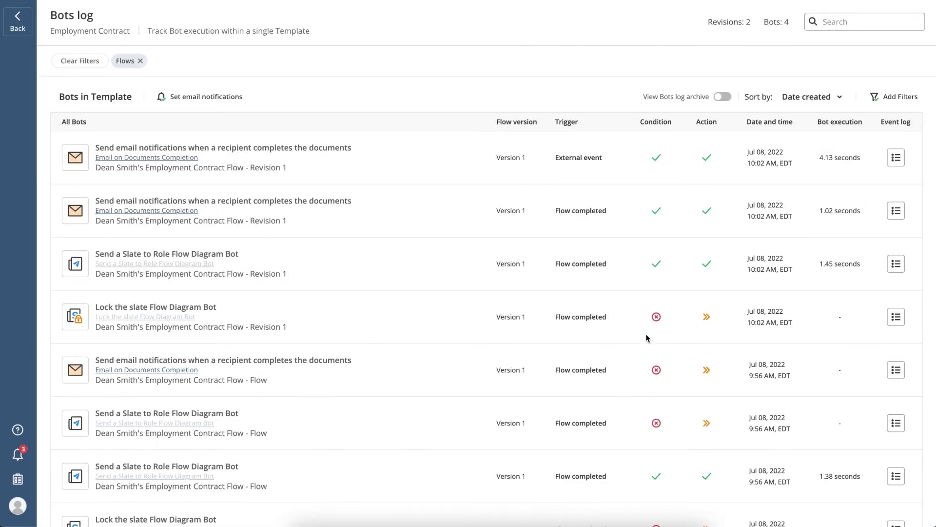
mouse_move(657, 320)
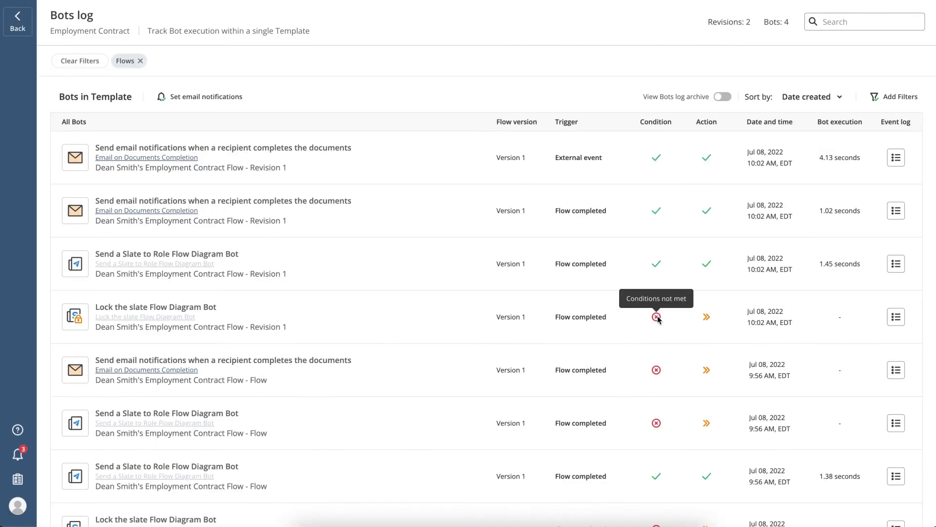
left_click(896, 316)
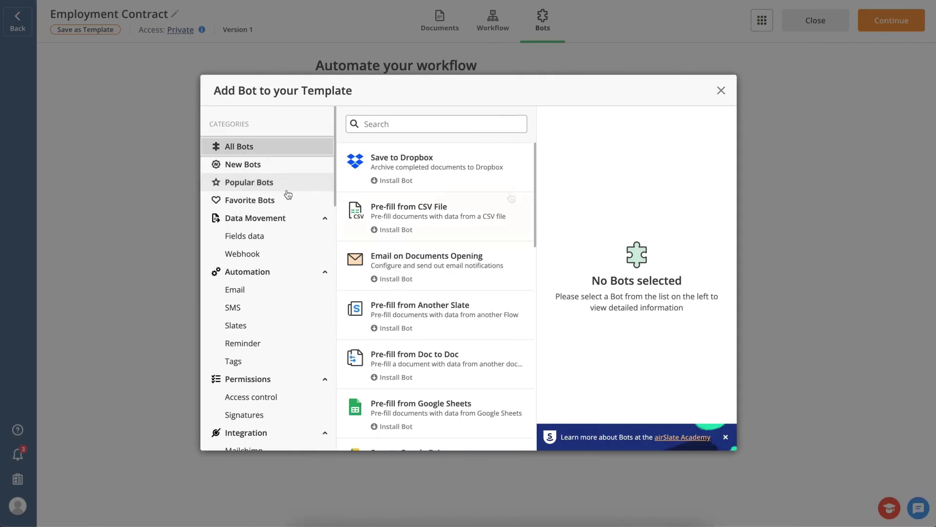
scroll(510, 198, "down", 2)
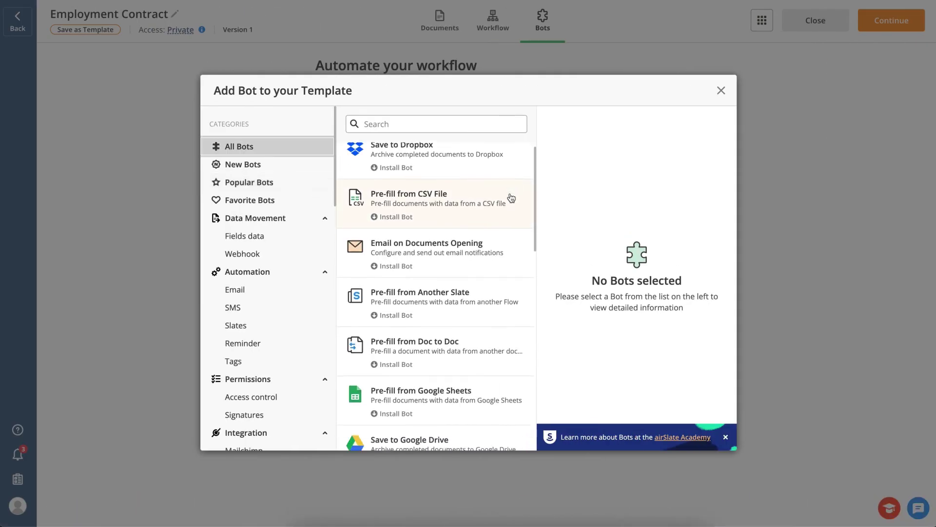
scroll(511, 197, "down", 5)
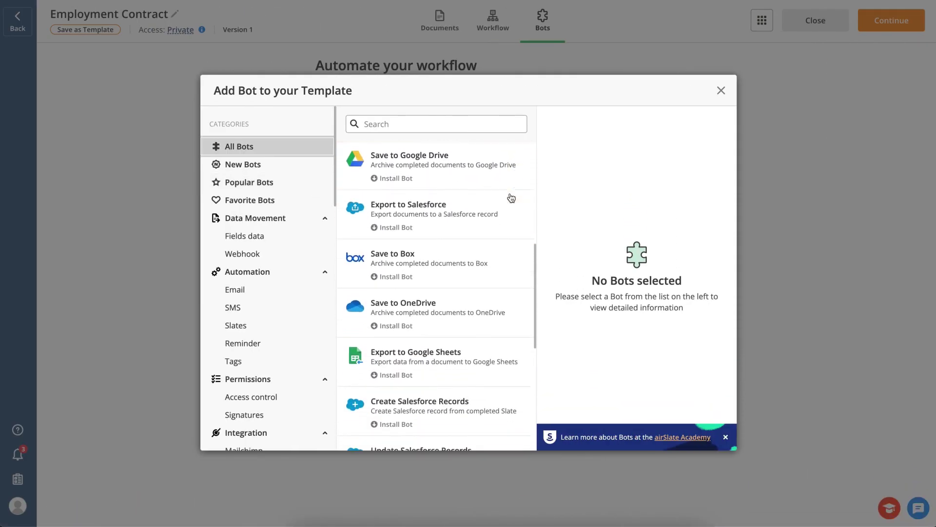
scroll(511, 197, "down", 4)
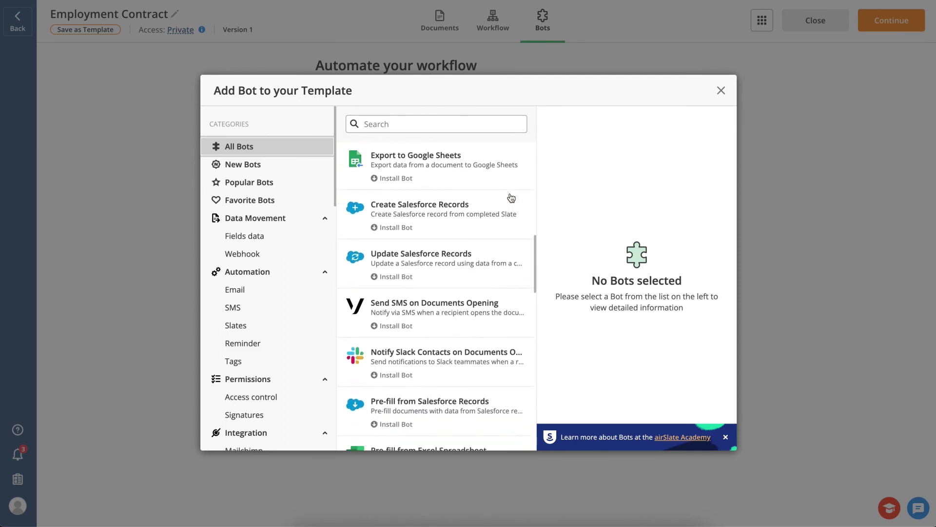
scroll(511, 198, "down", 5)
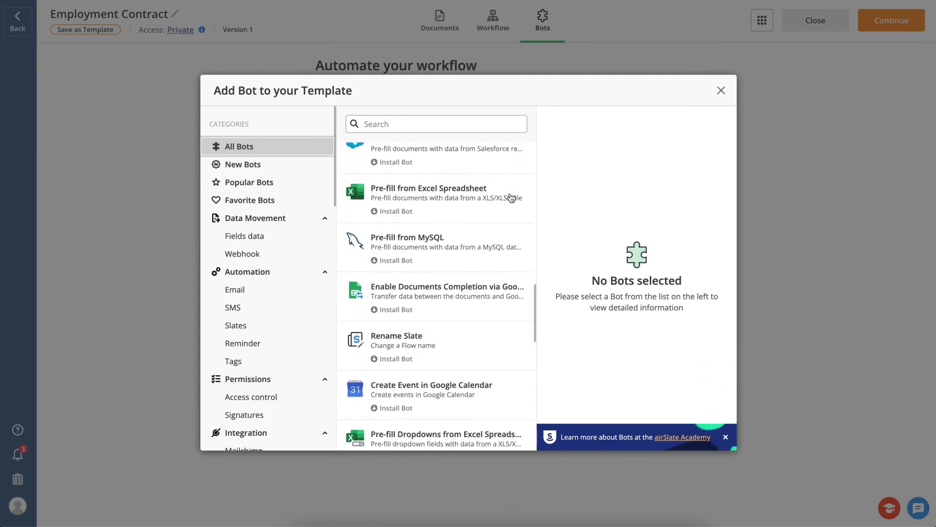
scroll(511, 197, "down", 5)
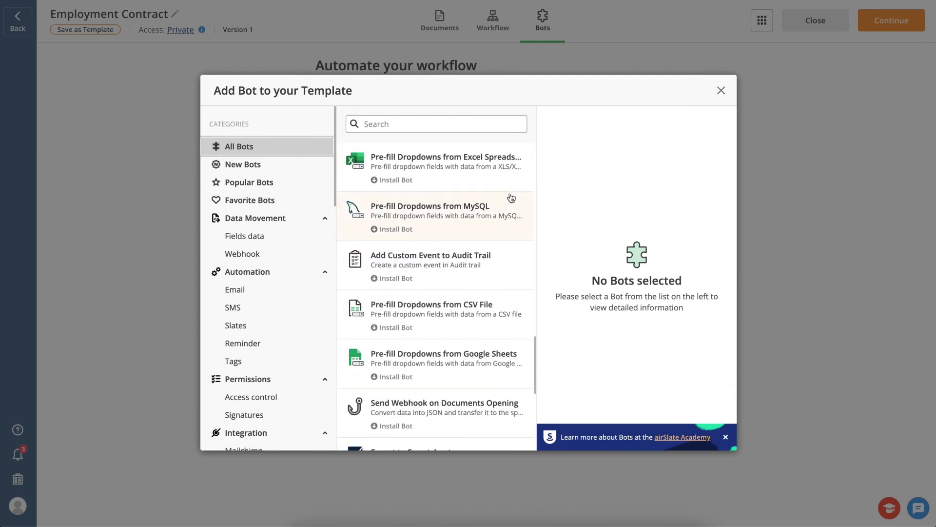
scroll(511, 197, "down", 6)
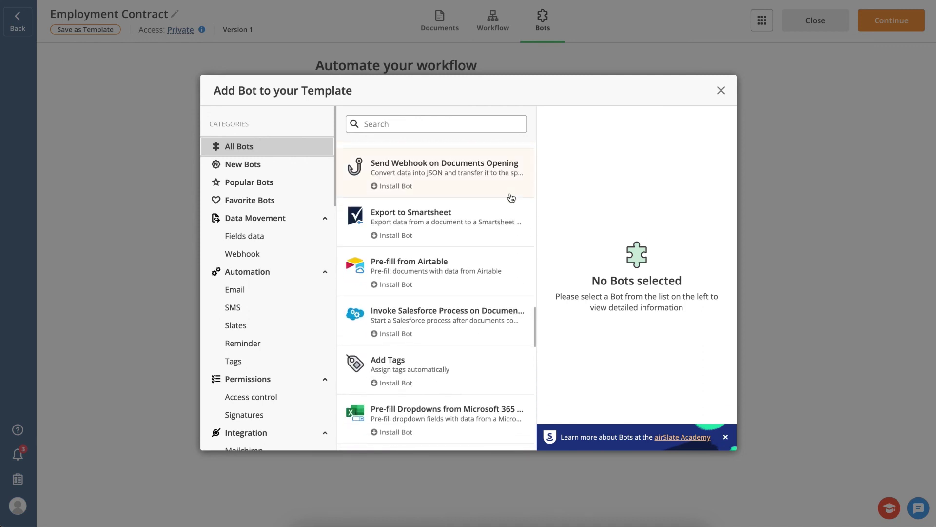